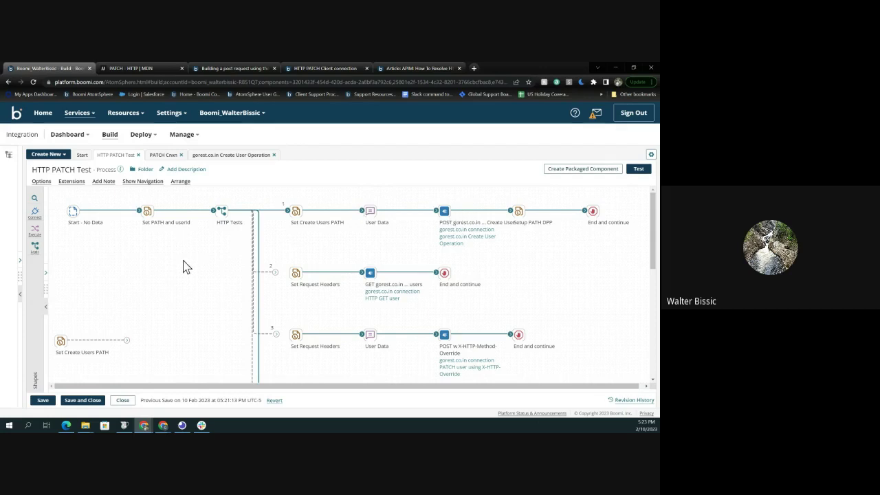
Review the Authorization dynamic document property in the Set Create Users PATH shape on branch 1.
left_click(295, 211)
left_click(454, 287)
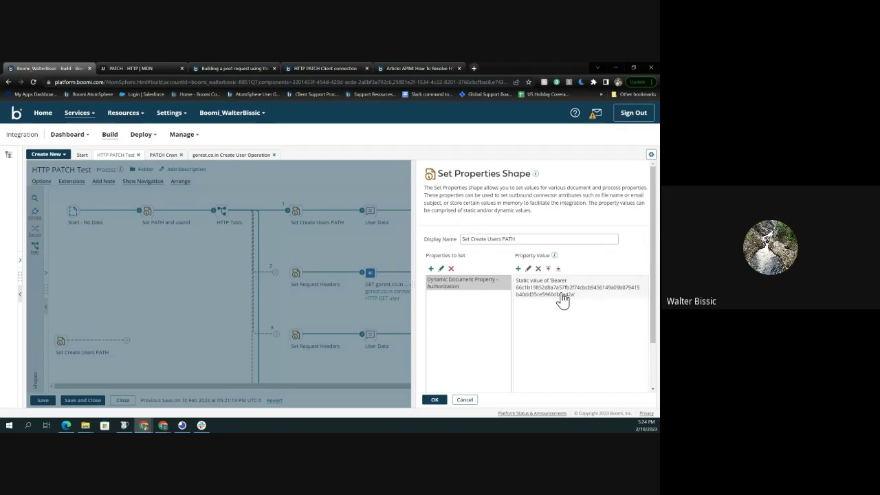
left_click(441, 405)
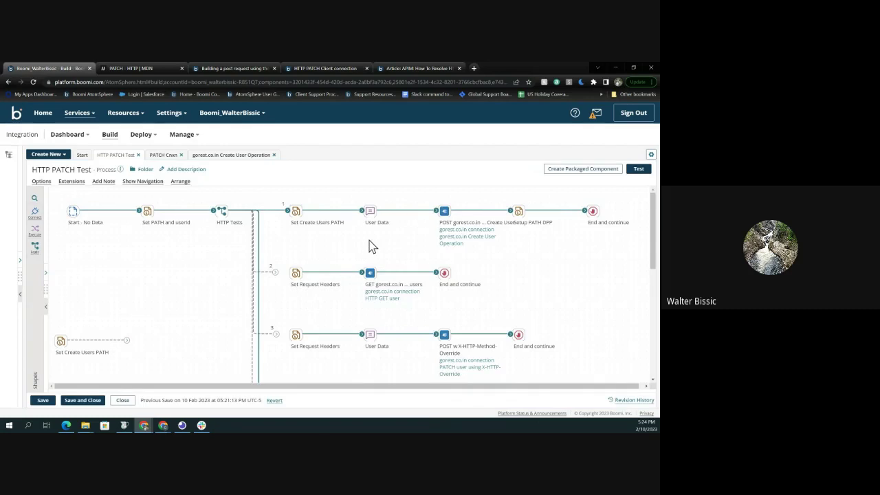
Read the HTTP PATCH Client connection help page, from the authentication types to the AWS Signature and SSL settings.
left_click(325, 68)
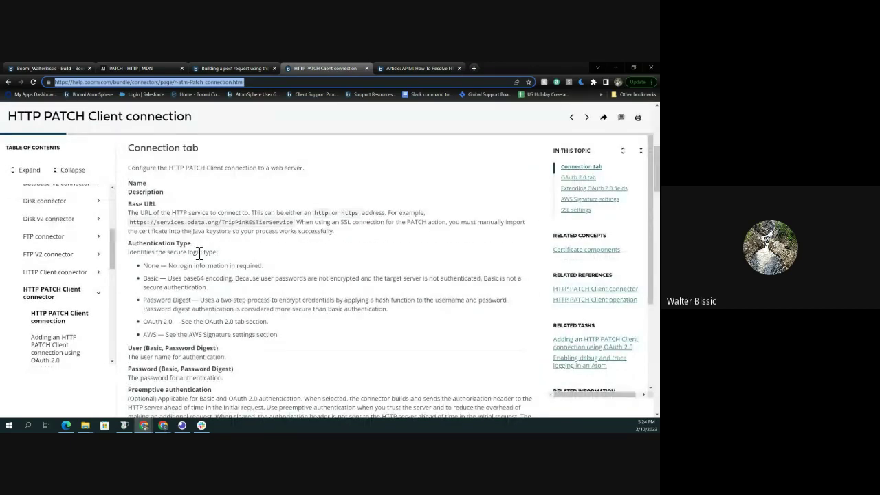
scroll(203, 253, "down", 1)
scroll(203, 253, "down", 3)
scroll(220, 246, "up", 3)
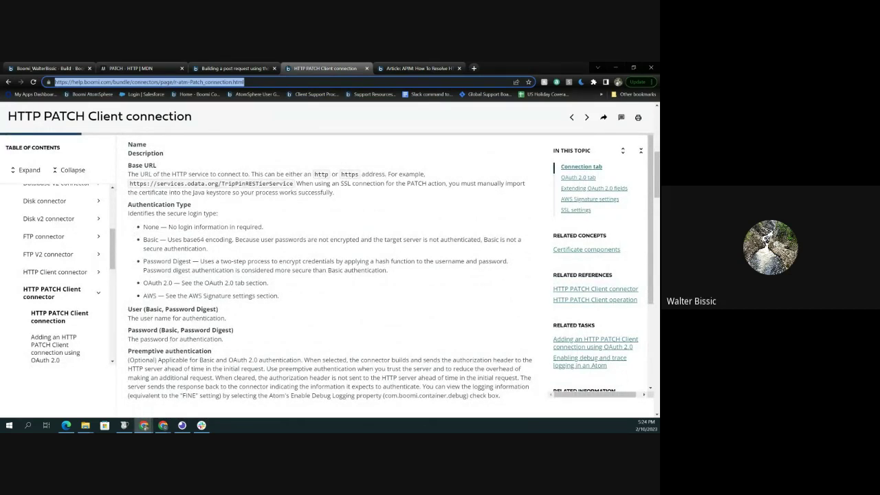
left_click(194, 291)
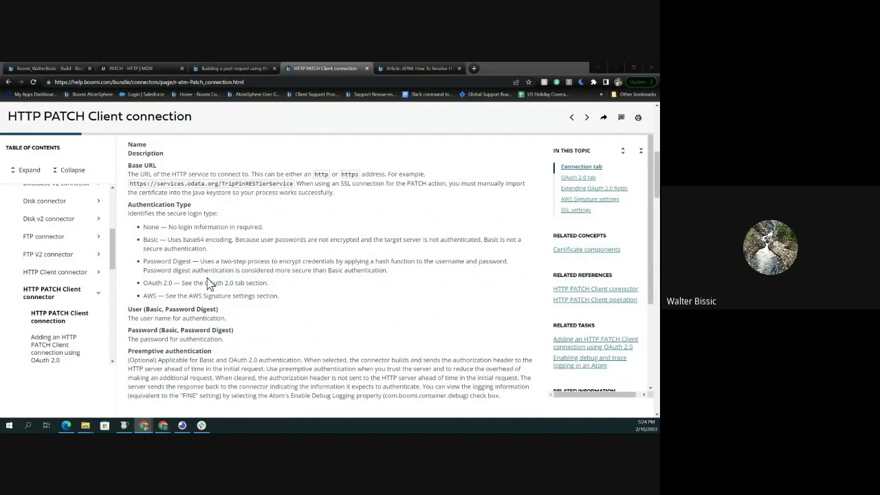
scroll(209, 285, "down", 10)
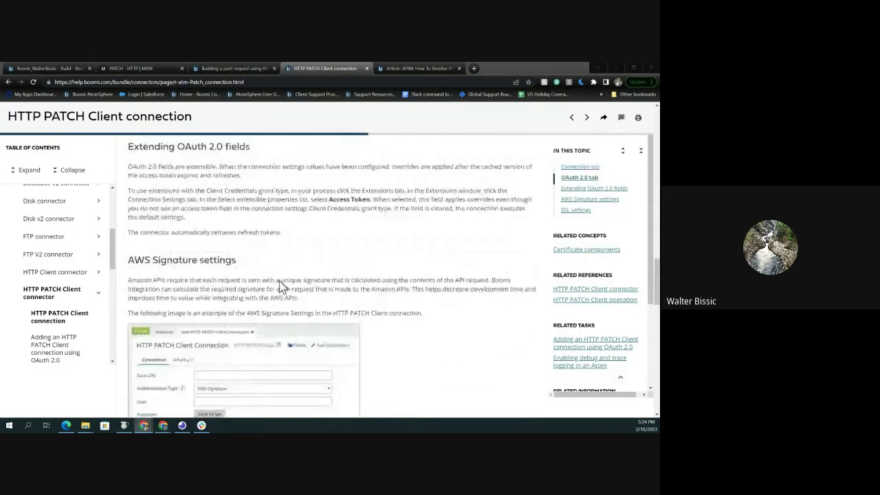
scroll(286, 291, "down", 5)
scroll(290, 293, "down", 3)
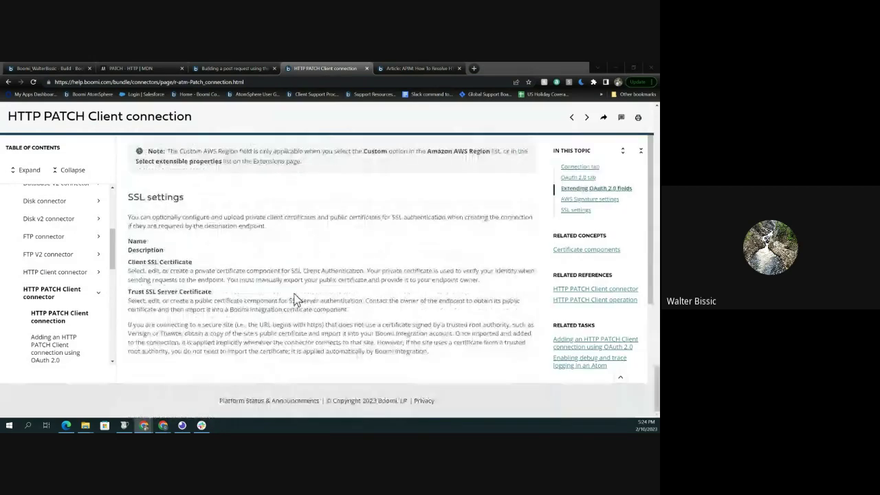
scroll(276, 206, "up", 5)
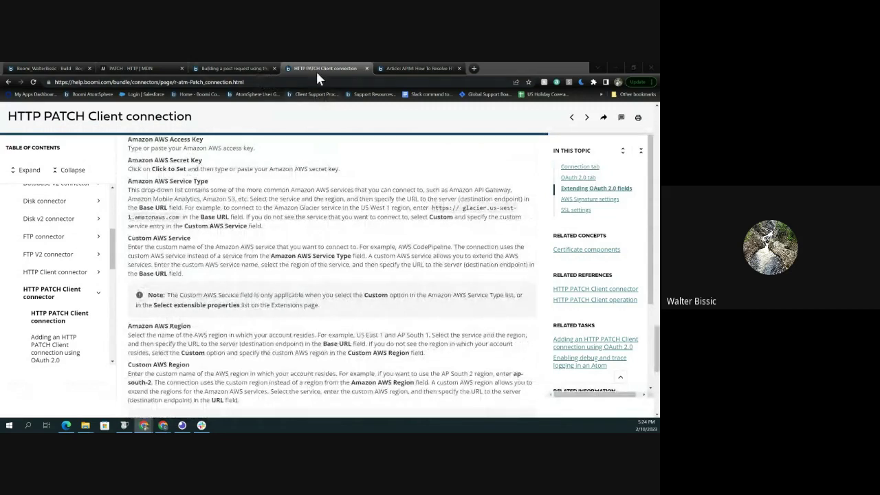
Return to the HTTP PATCH Test process and recheck the Authorization property of the Set Create Users PATH shape.
left_click(66, 68)
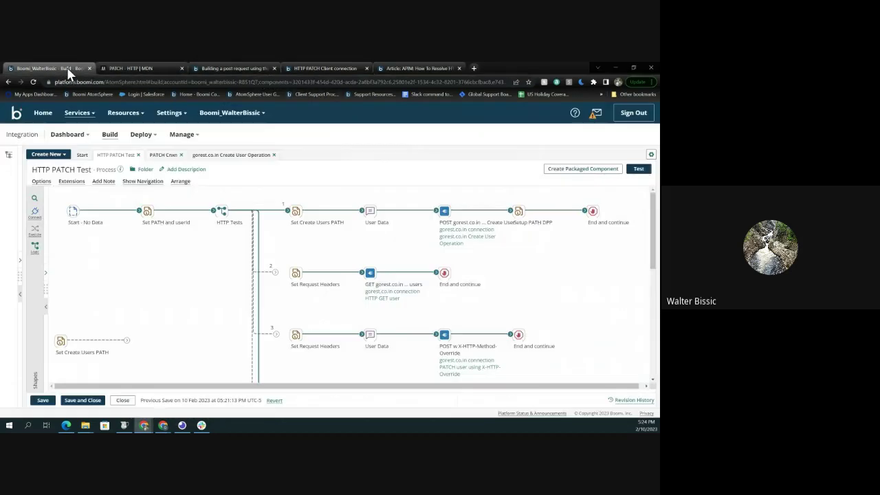
left_click(295, 211)
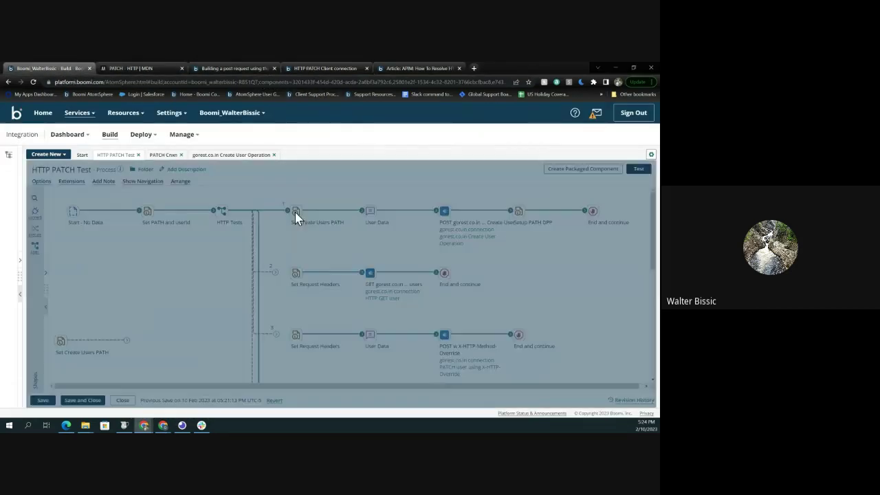
left_click(440, 287)
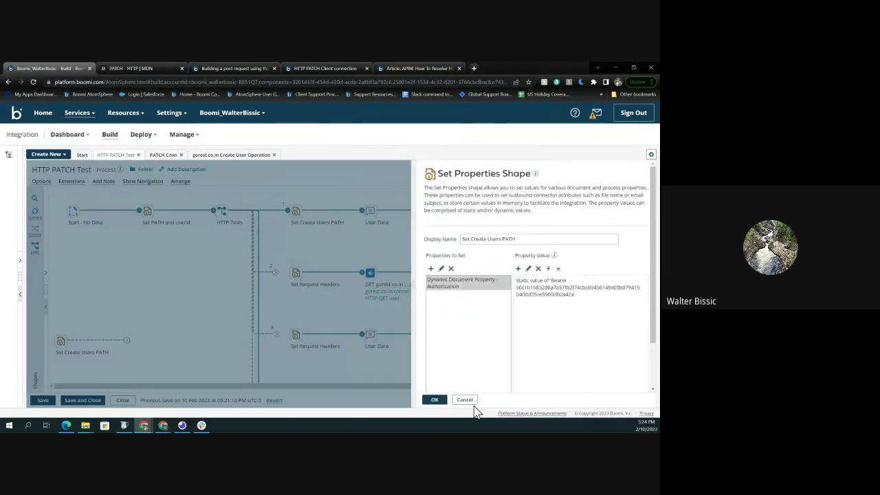
left_click(435, 399)
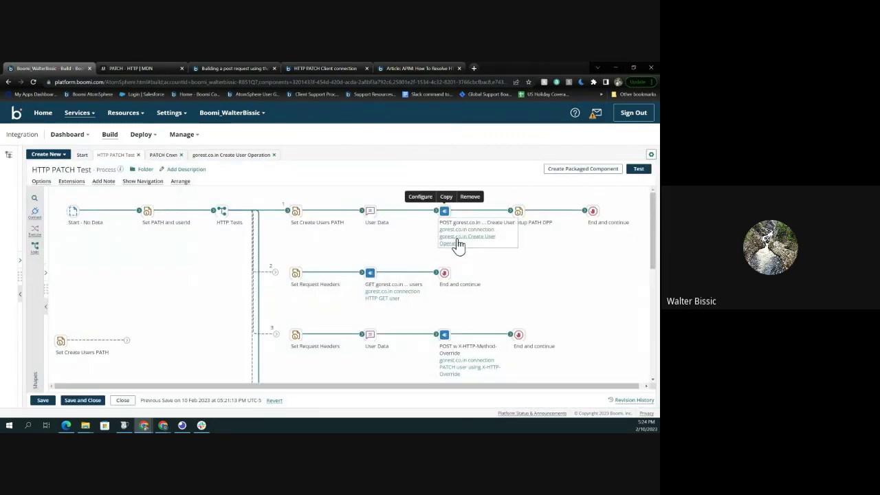
Review the Authorization, Accept and Content-Type request headers and the PATH resource path of the gorest.co.in Create User Operation, and save it.
left_click(459, 241)
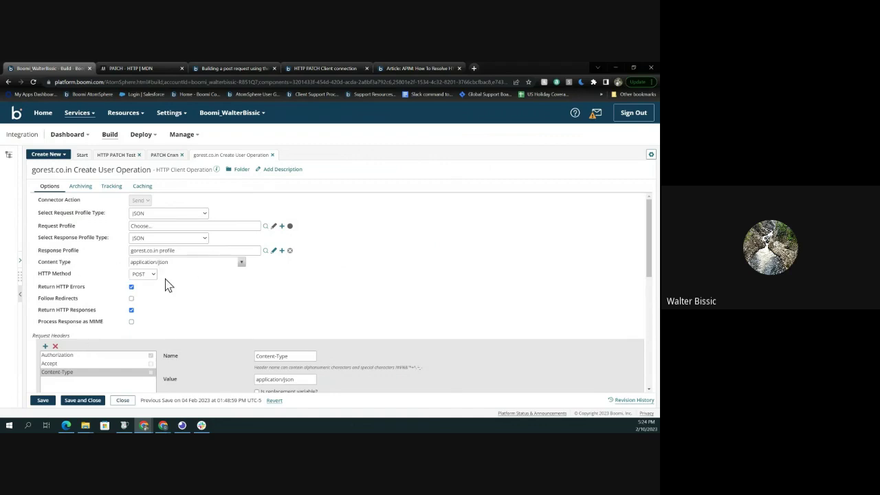
left_click(61, 355)
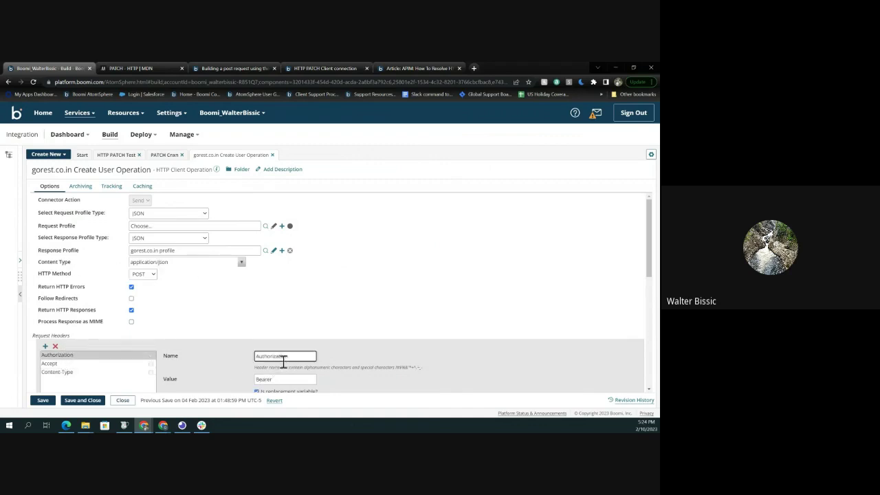
left_click(68, 363)
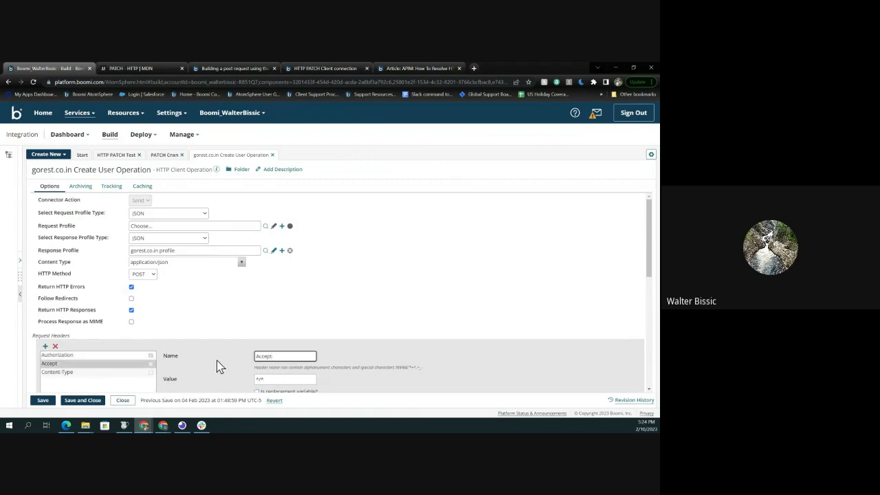
left_click(65, 372)
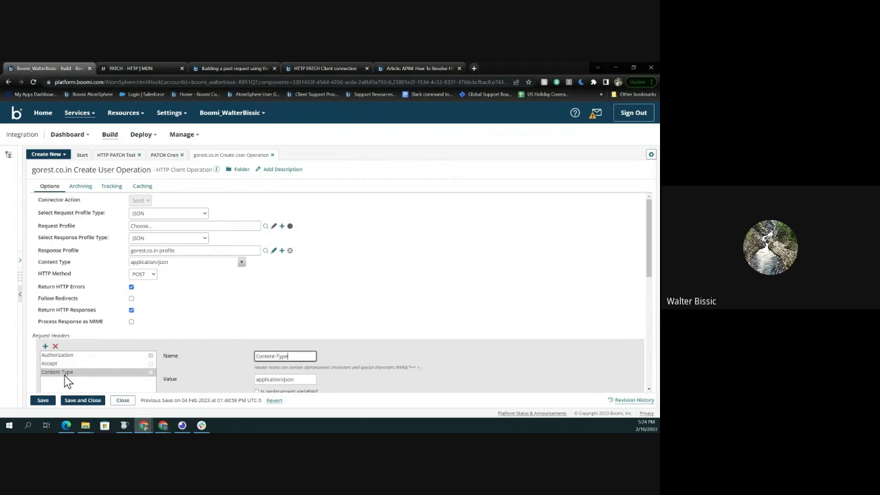
scroll(212, 310, "down", 3)
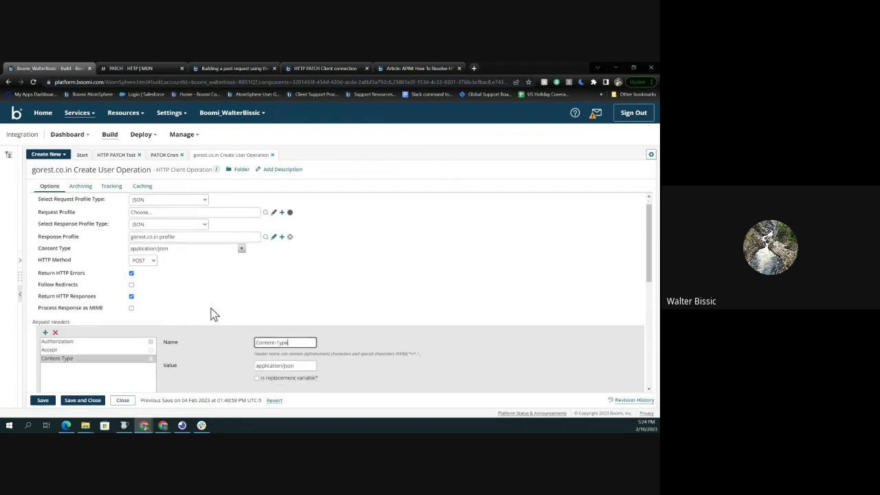
left_click(53, 324)
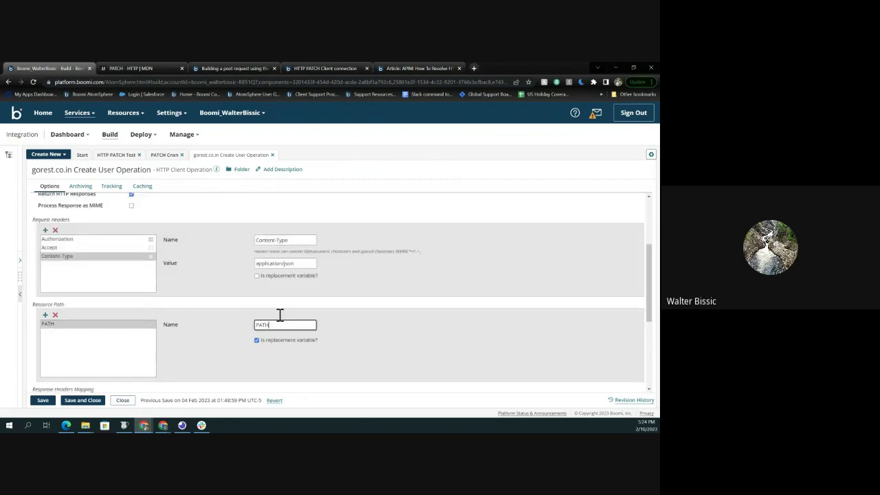
left_click(44, 402)
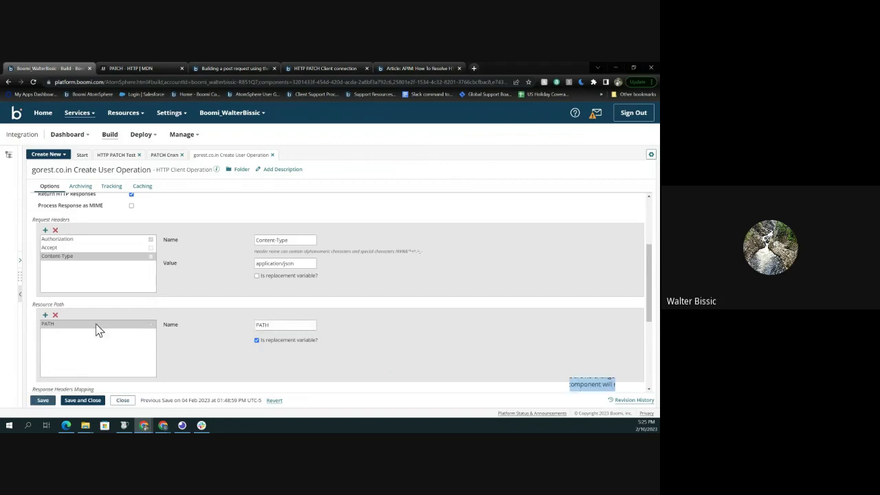
Review the PATH and Authorization dynamic document properties in the Set Request Headers shape on branch 5 of the HTTP PATCH Test process.
left_click(116, 156)
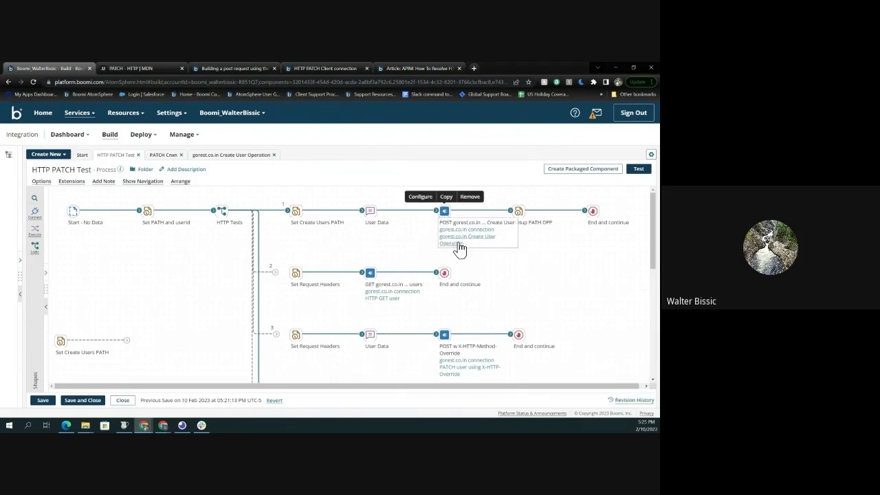
scroll(363, 309, "down", 3)
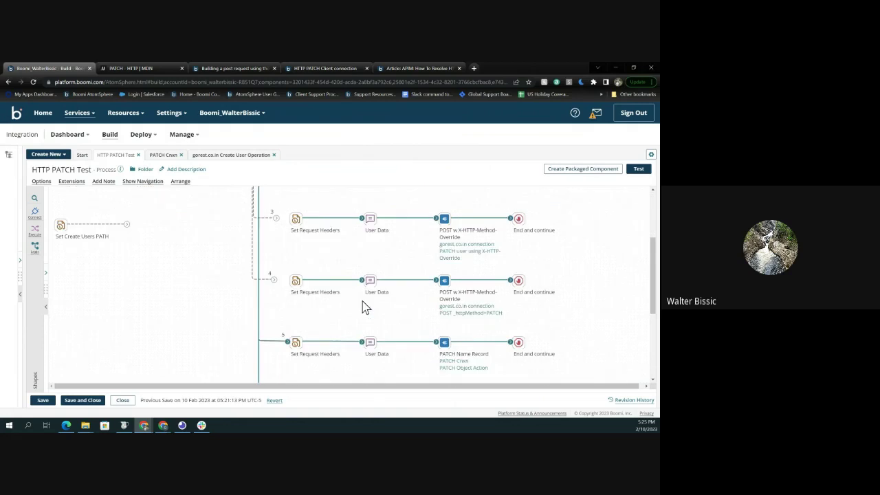
left_click(297, 341)
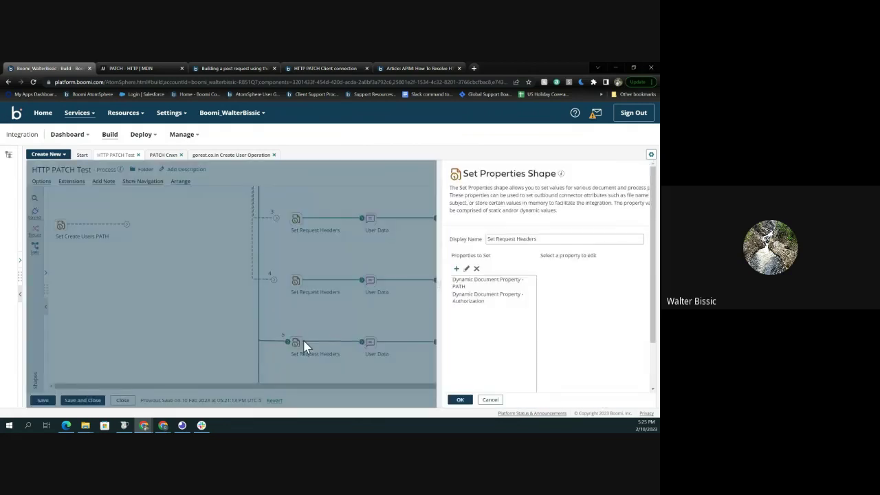
left_click(455, 284)
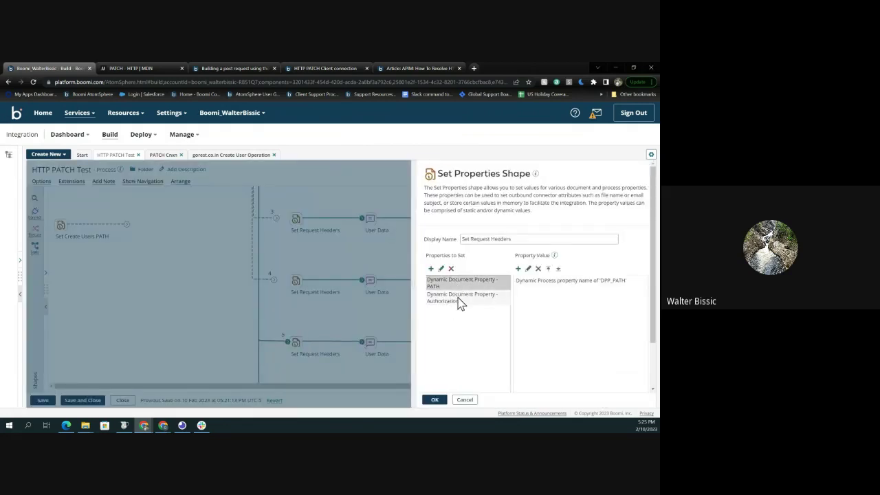
left_click(459, 304)
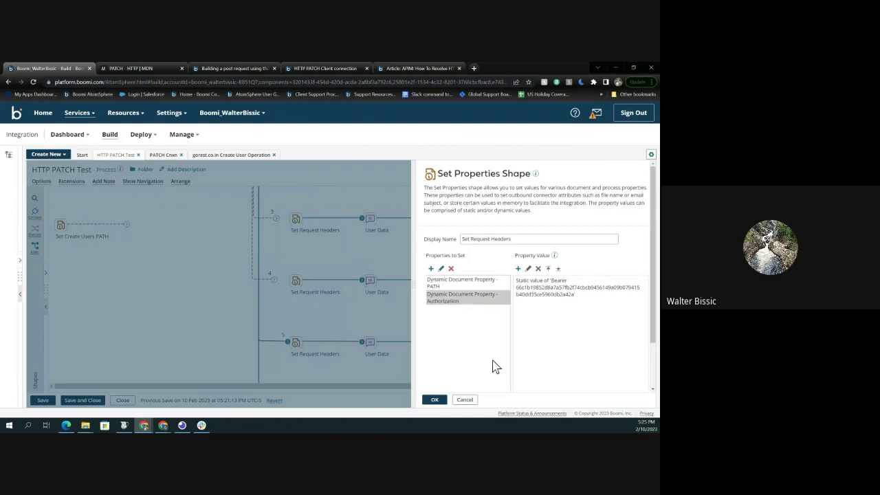
left_click(438, 401)
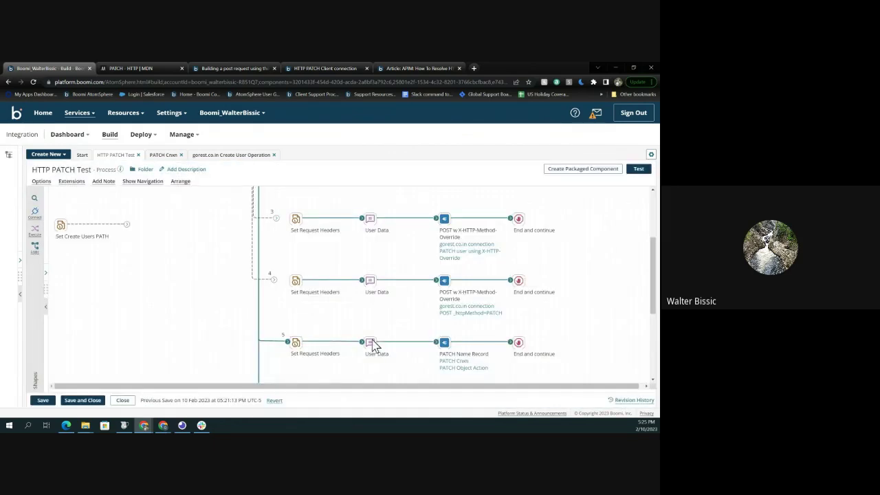
Open the PATCH Object Action operation from branch 5, lock it for editing, and view the PATCH Cnxn connection settings.
left_click(457, 369)
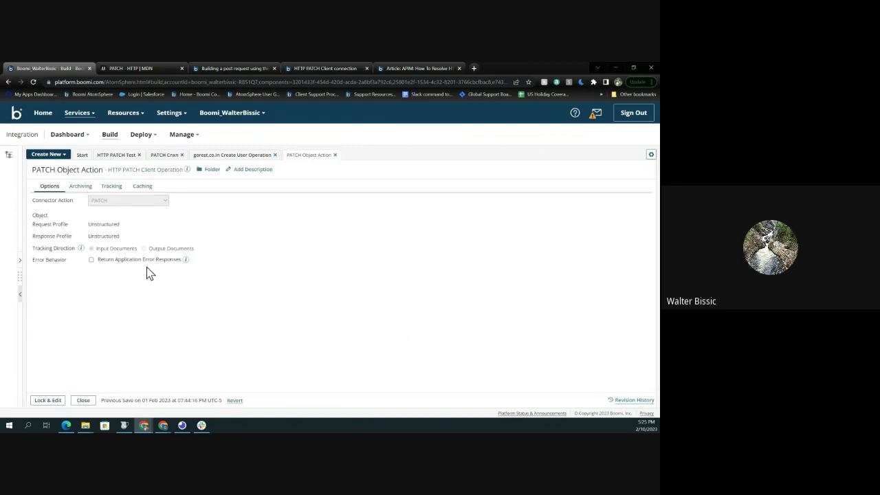
left_click(60, 401)
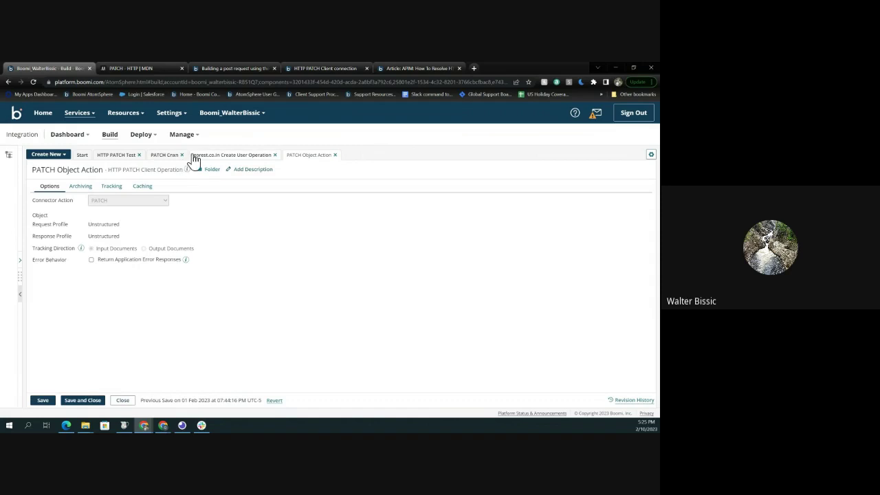
left_click(163, 157)
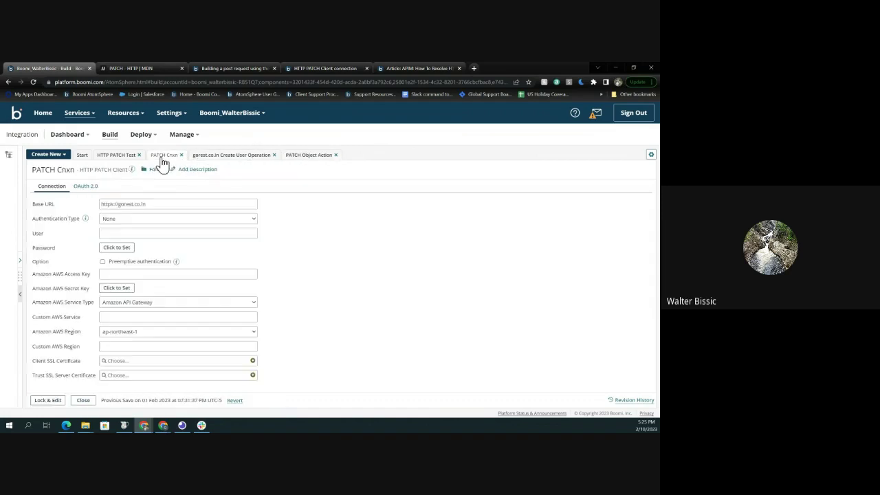
Review the inheader_Content-Type, inheader_Accept, inheader_Authorization and HTTP PATCH Client Path values in the Setup PATCH headers shape on branch 6.
left_click(117, 157)
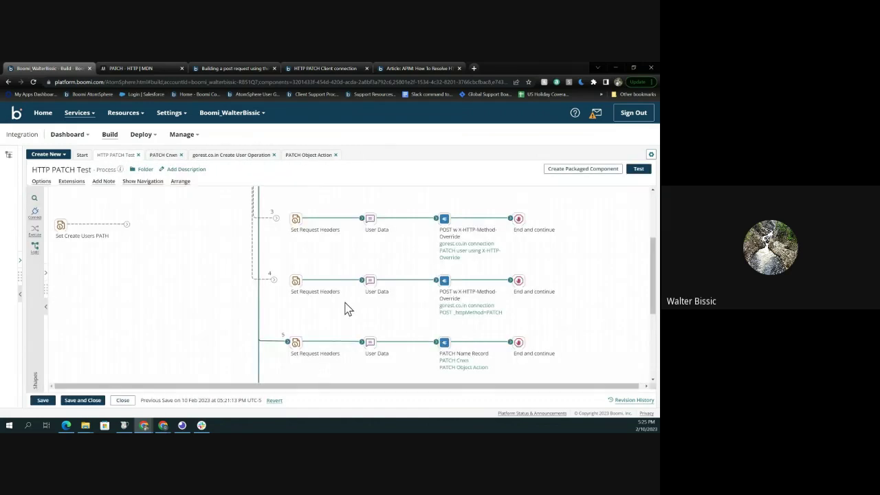
scroll(401, 301, "down", 3)
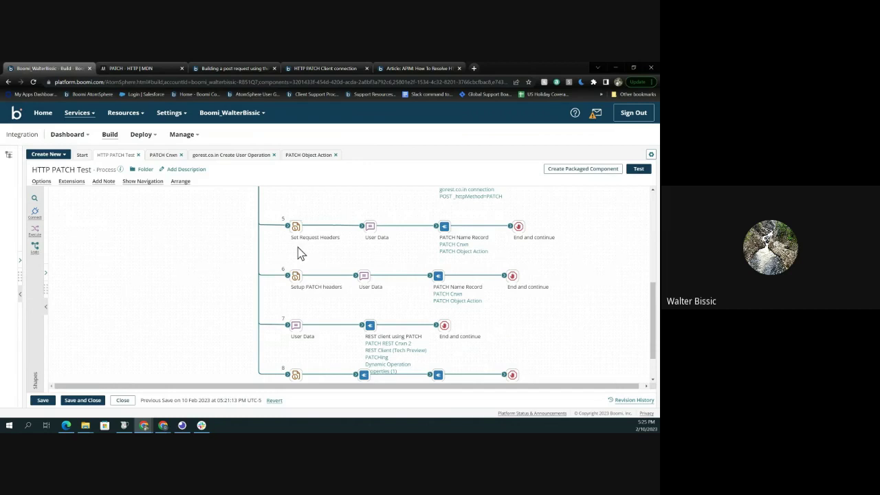
double_click(297, 277)
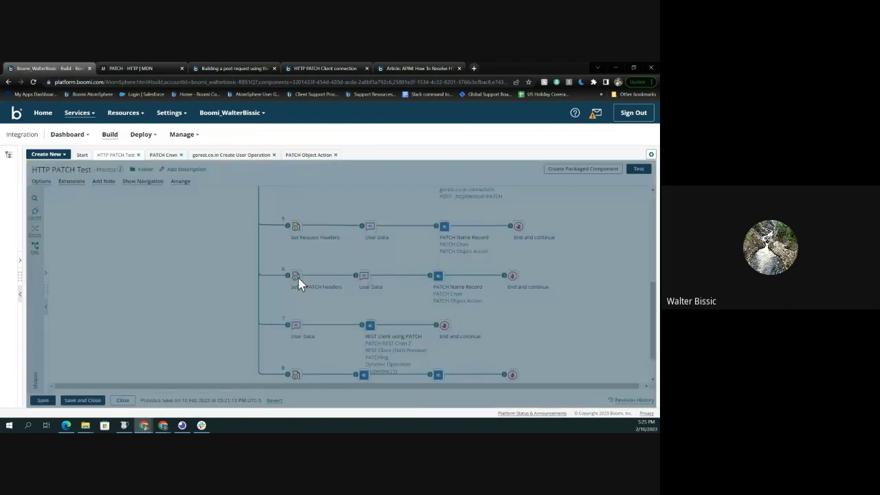
left_click(456, 287)
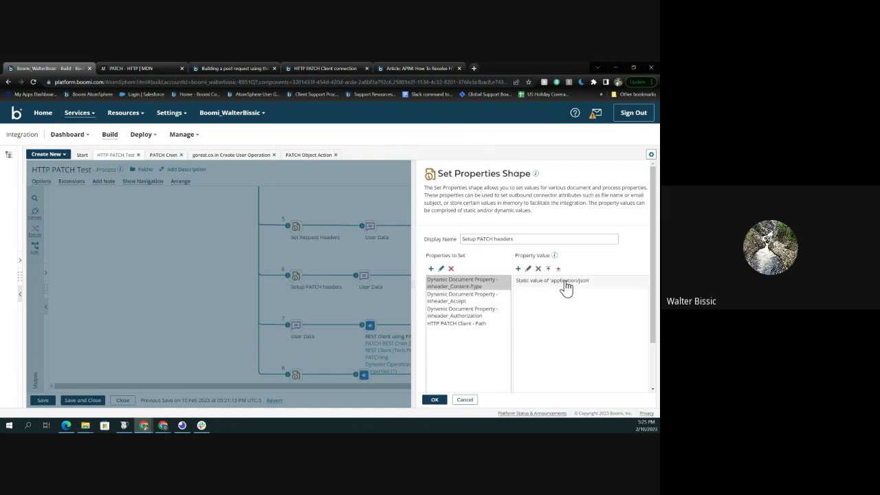
left_click(469, 298)
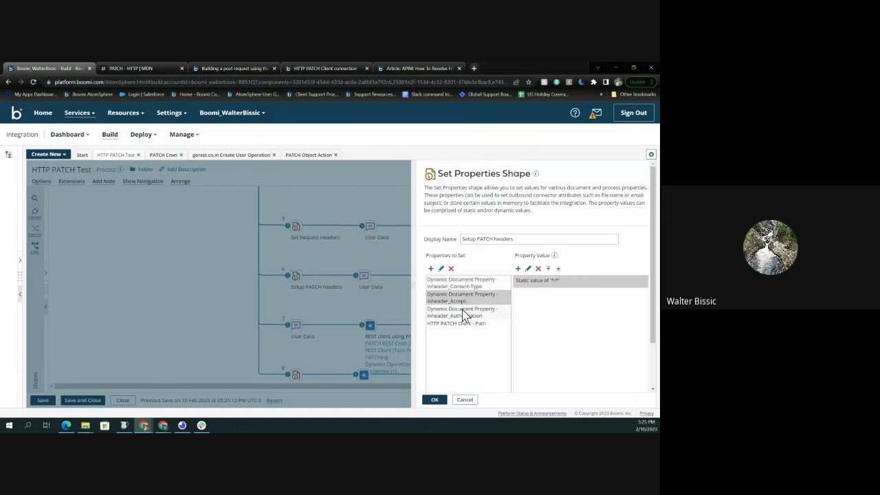
left_click(465, 315)
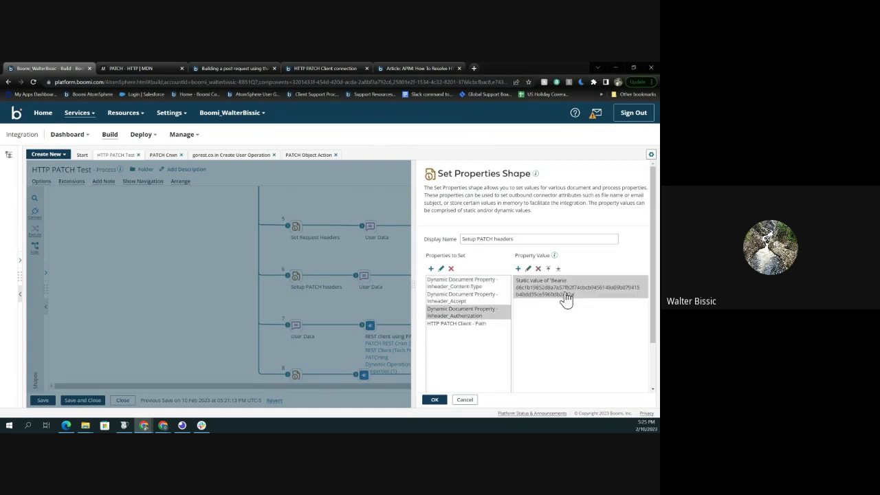
left_click(483, 322)
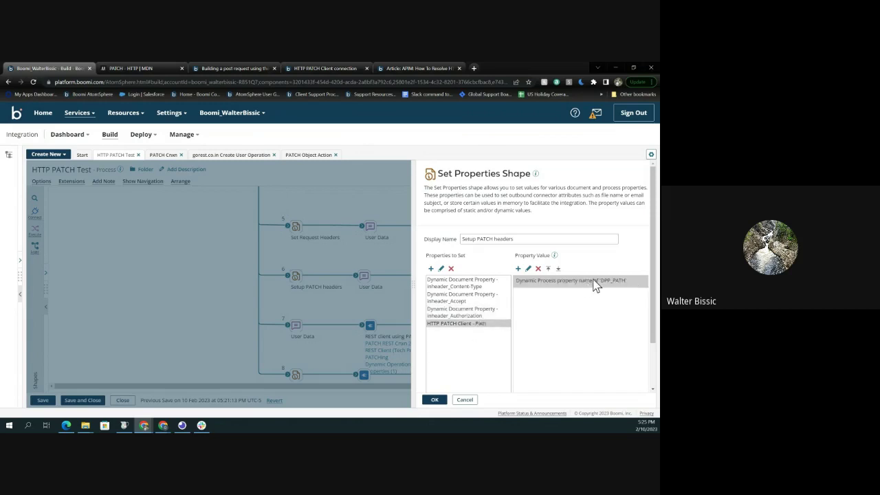
Close the Setup PATCH headers shape and review the JSON message in branch 6's User Data shape.
left_click(437, 401)
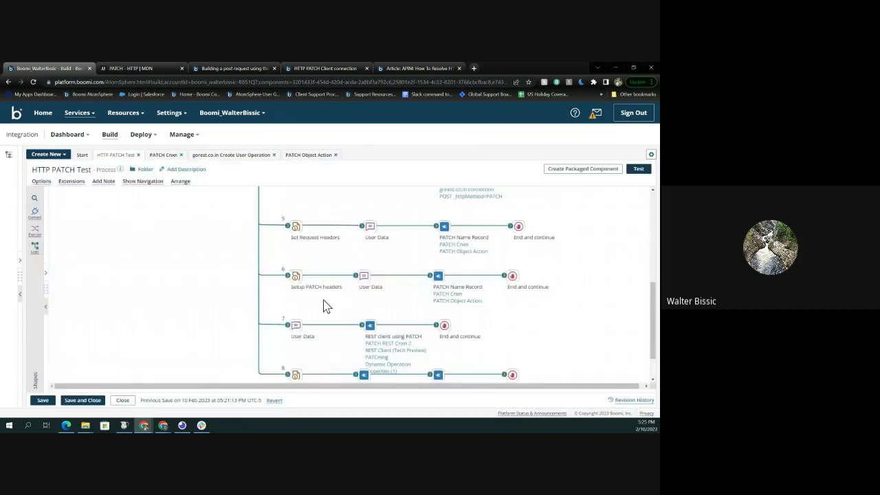
mouse_move(300, 275)
left_click(364, 276)
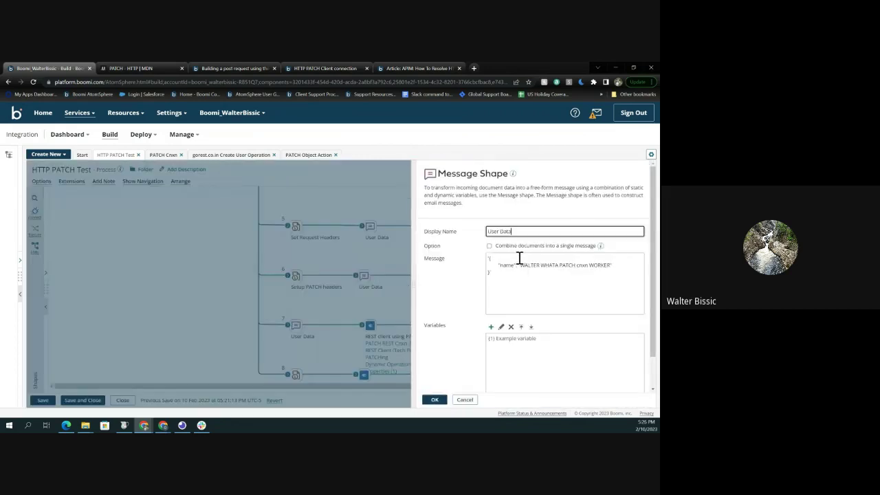
left_click(435, 400)
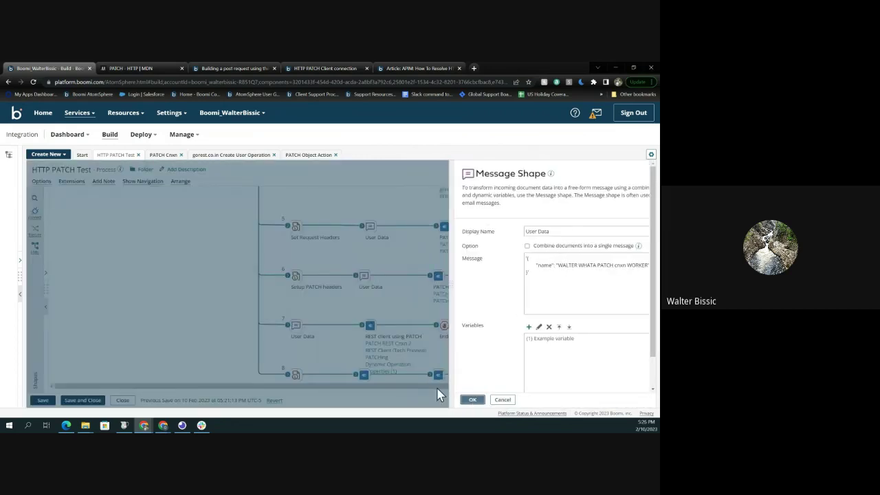
mouse_move(370, 224)
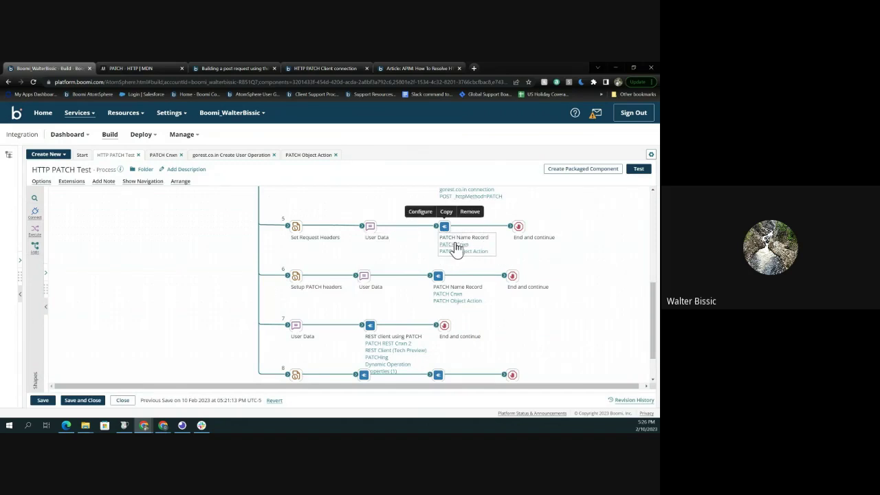
Save the HTTP PATCH Test process and run a new test of it on WB-Desktop.
scroll(197, 235, "up", 5)
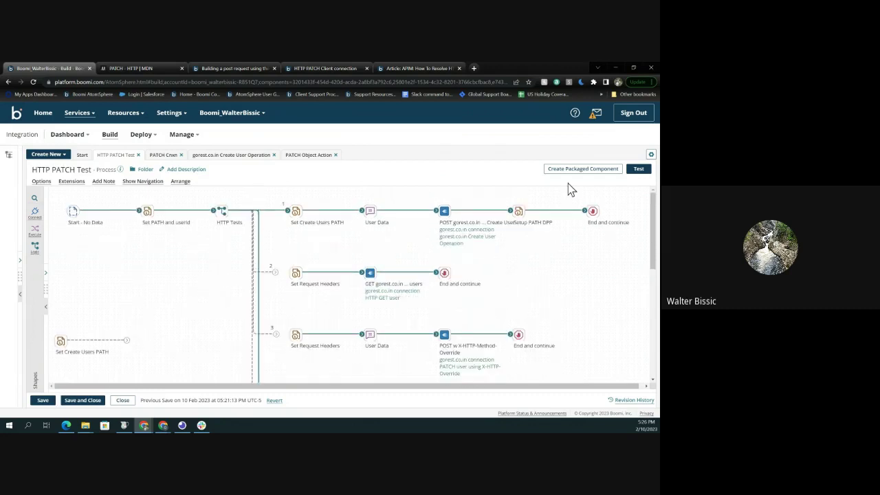
left_click(638, 168)
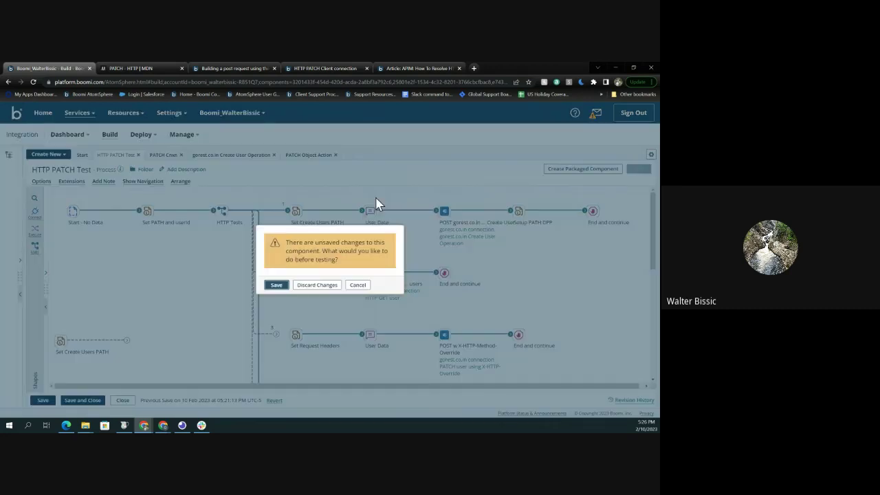
left_click(280, 286)
left_click(182, 193)
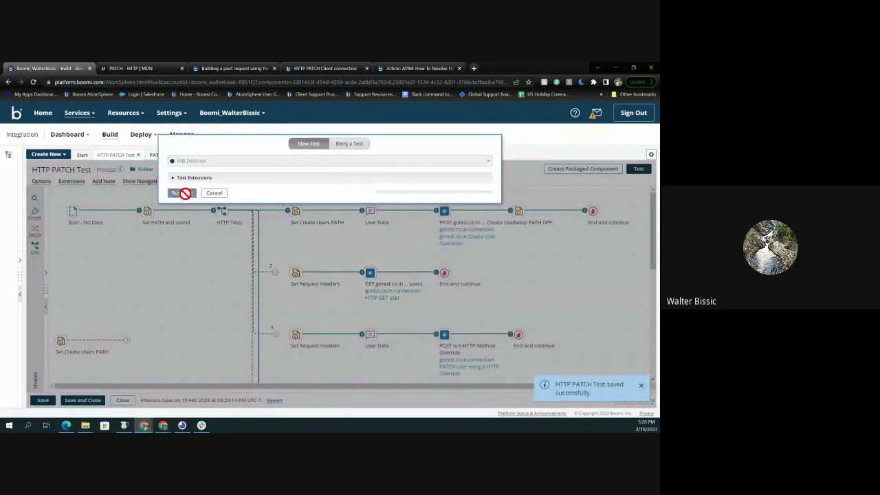
Switch to Charles and clear the recorded session.
left_click(124, 427)
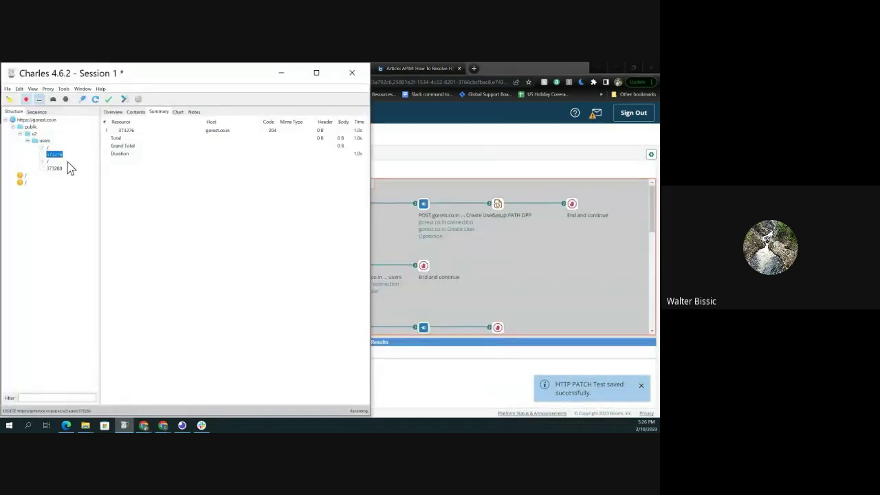
left_click(8, 90)
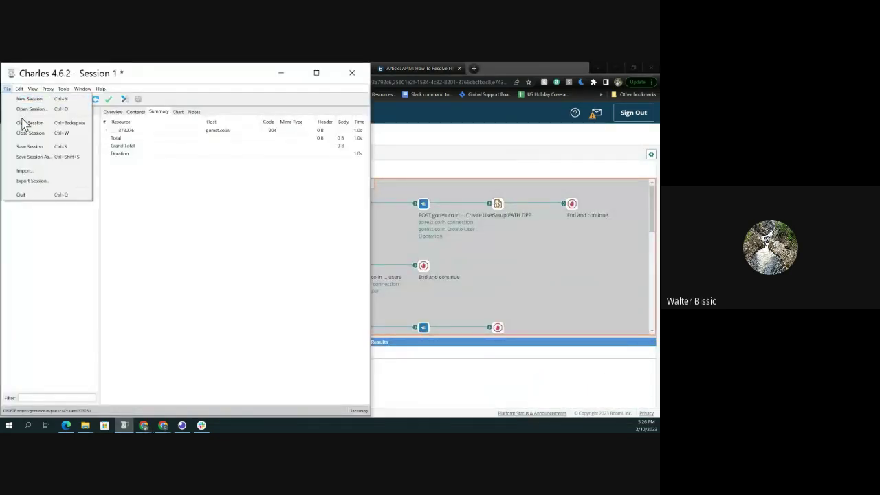
left_click(21, 123)
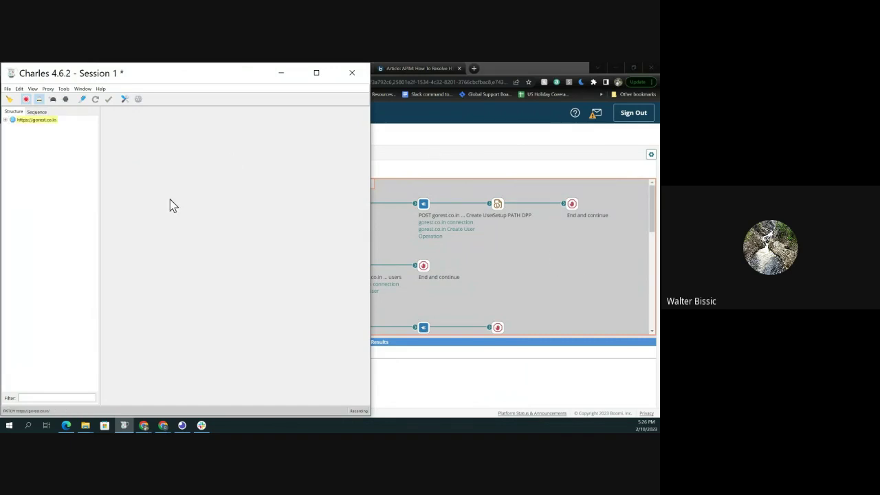
Expand gorest.co.in down to the users request in Charles, view its summary, and dismiss the test error in Boomi.
left_click(4, 120)
left_click(13, 127)
double_click(39, 142)
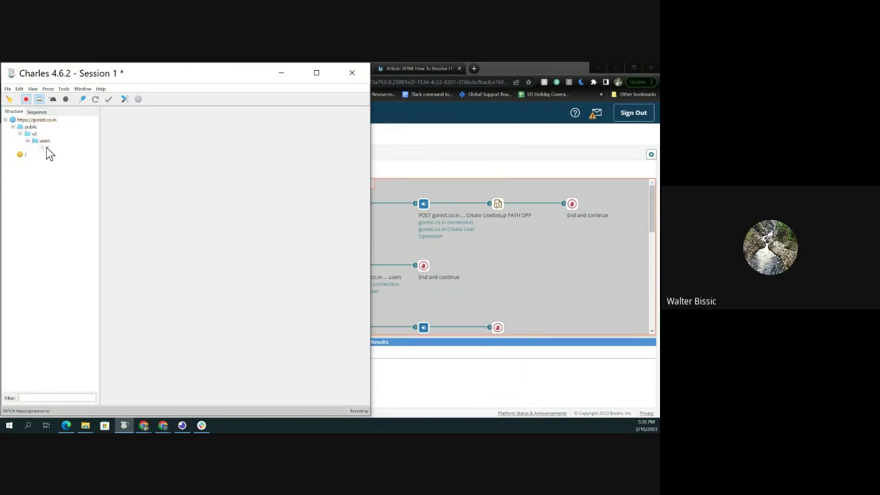
left_click(48, 148)
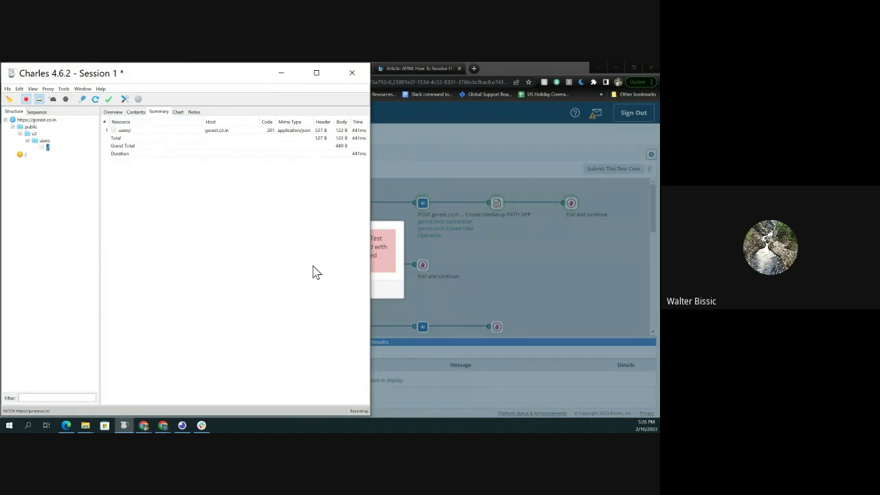
left_click(385, 289)
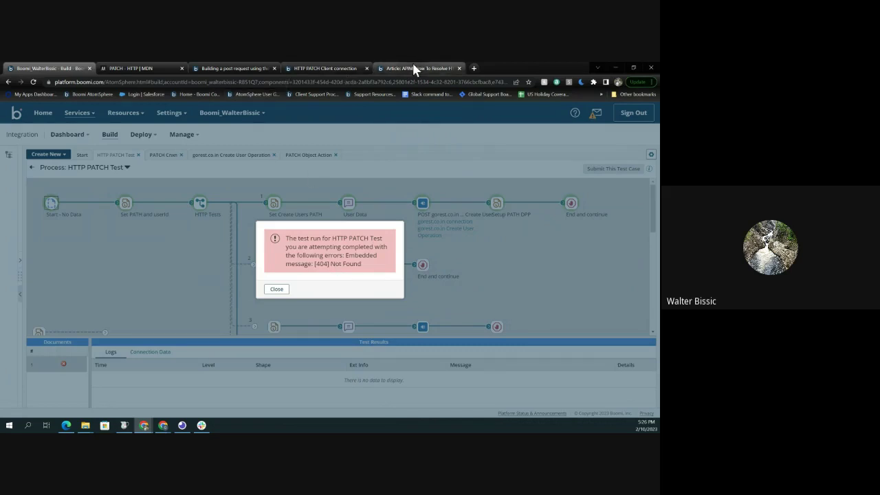
left_click(276, 290)
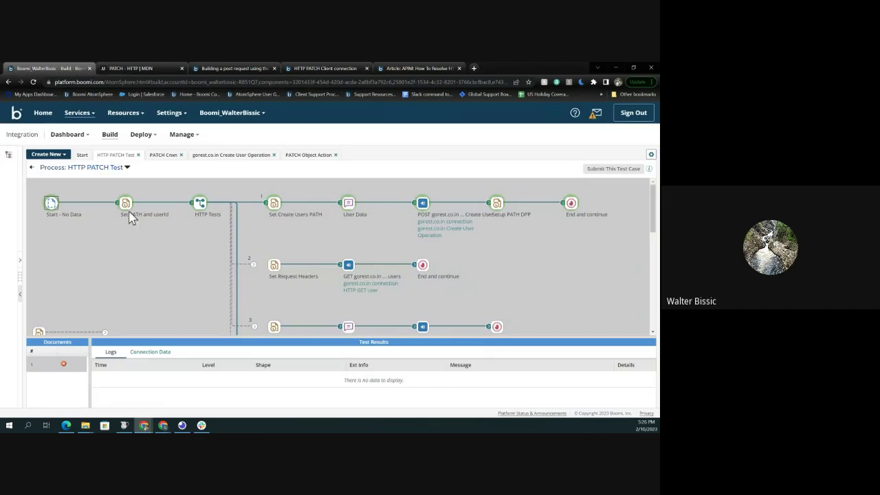
Switch to Charles and examine the POST users request's headers, including Accept and Authorization.
left_click(124, 425)
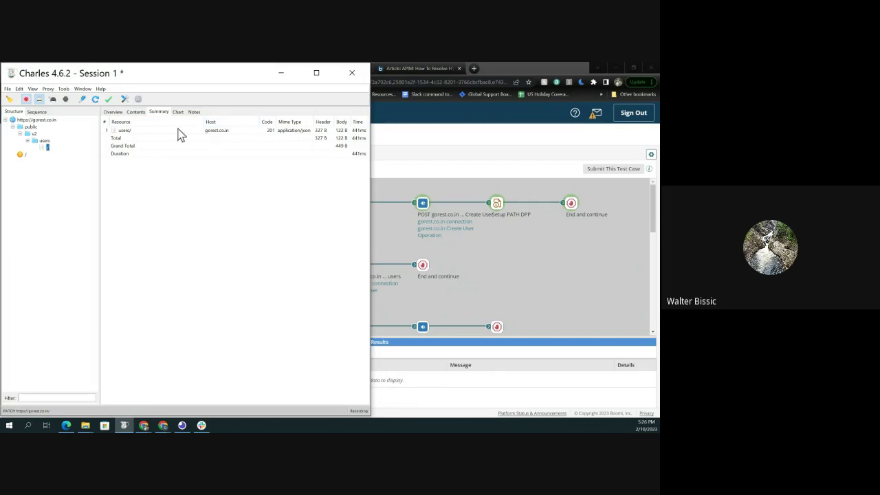
left_click(140, 113)
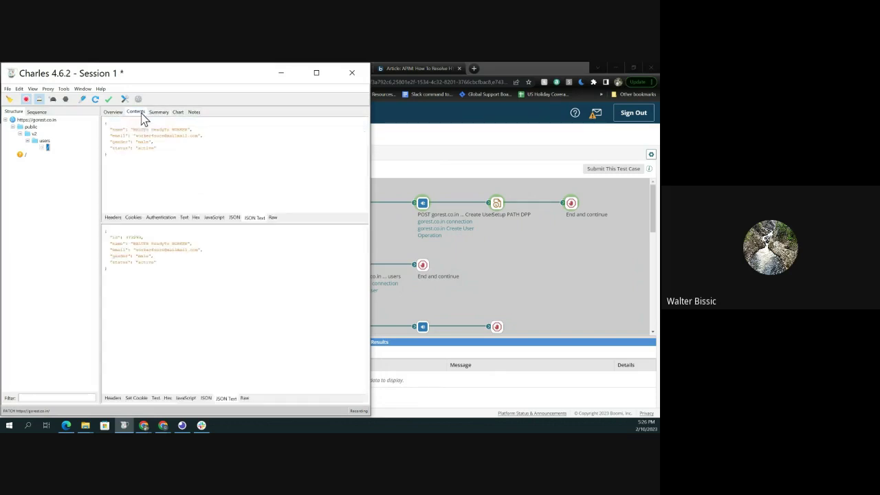
left_click(114, 217)
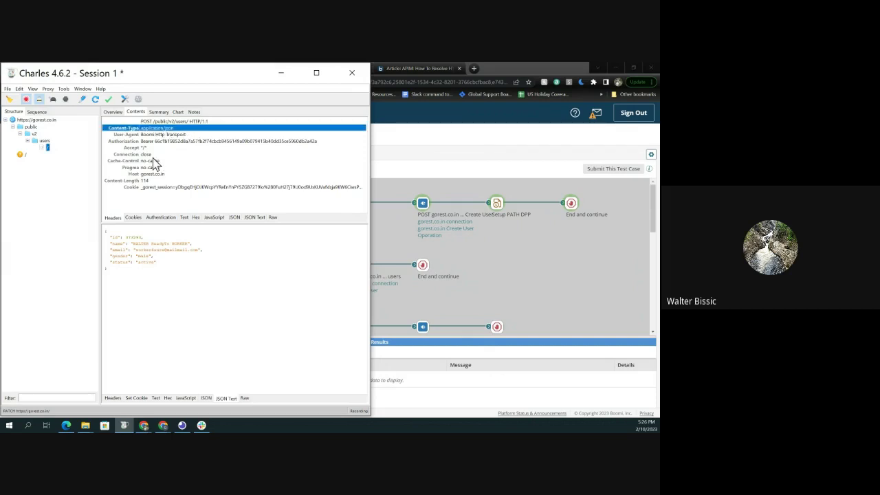
left_click(141, 149)
left_click(183, 142)
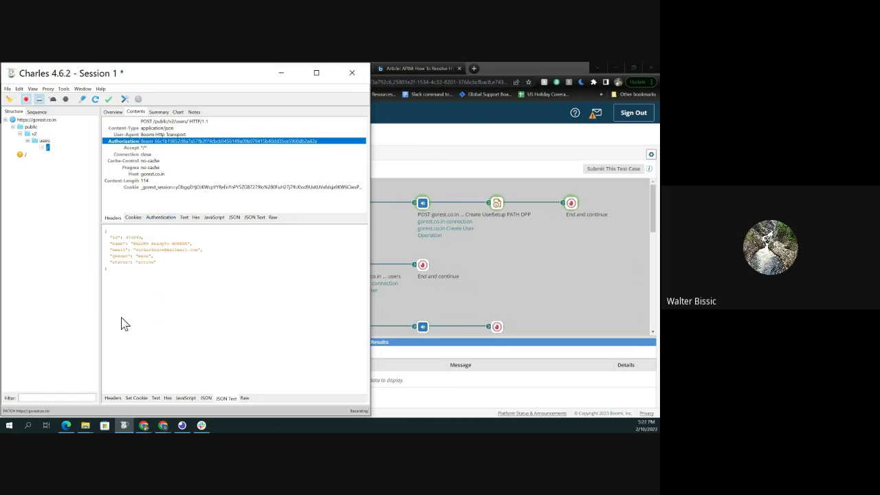
Inspect the failed PATCH request's path and headers, and compare them with the POST users request and its response.
left_click(22, 156)
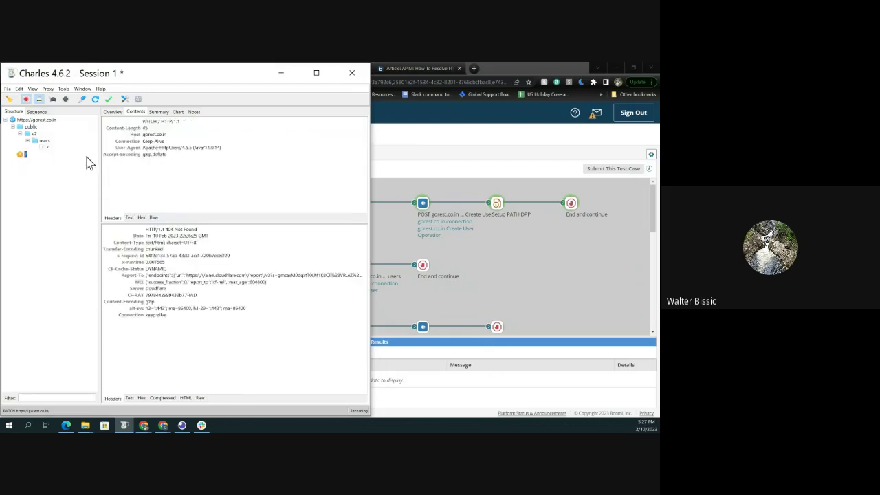
left_click(159, 125)
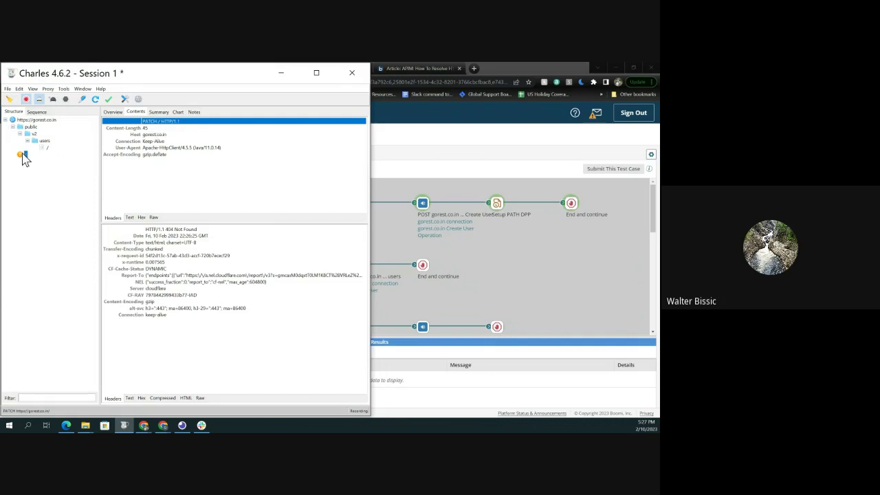
left_click(48, 148)
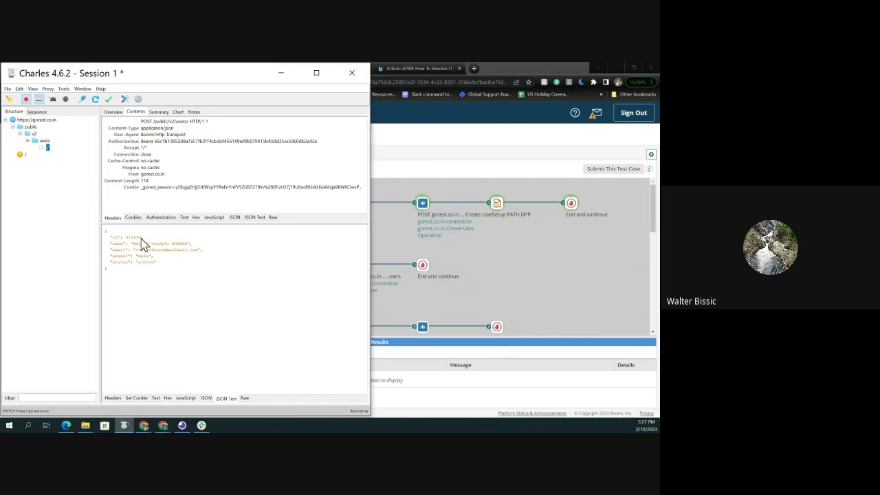
Return to Boomi, leave test mode, disconnect branch 5 from the HTTP Tests shape, and save the process.
key("alt+Tab")
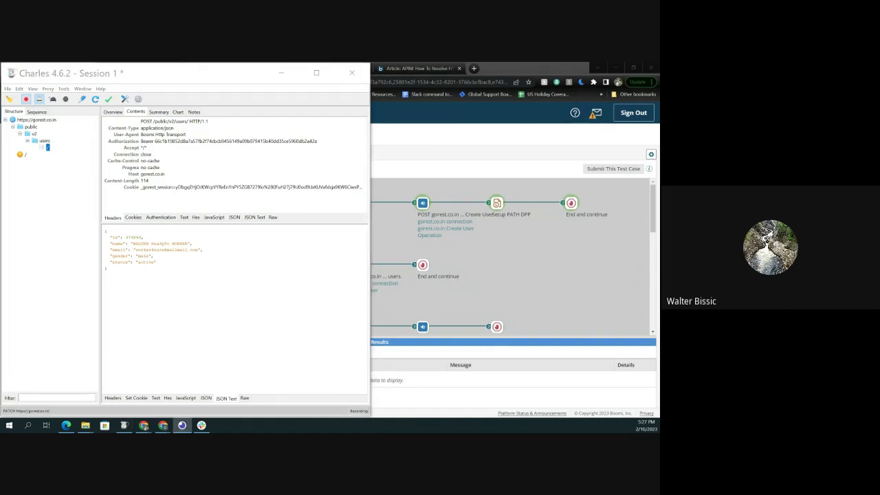
left_click(586, 284)
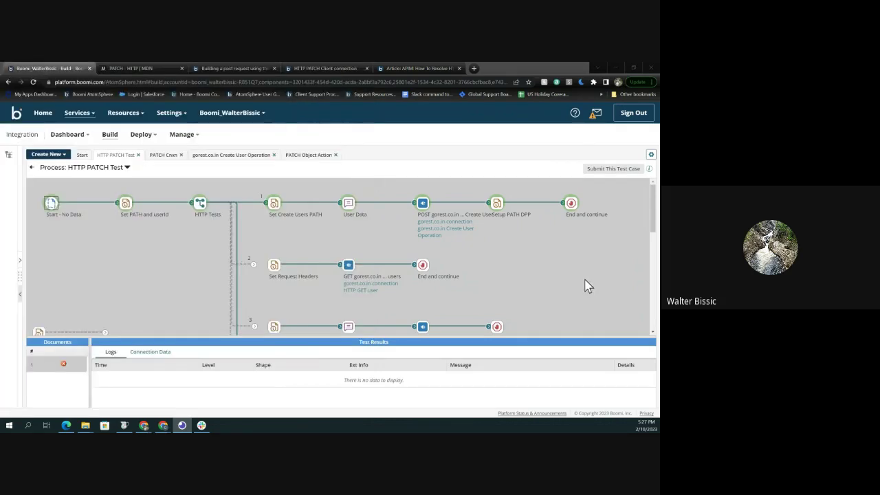
left_click(32, 169)
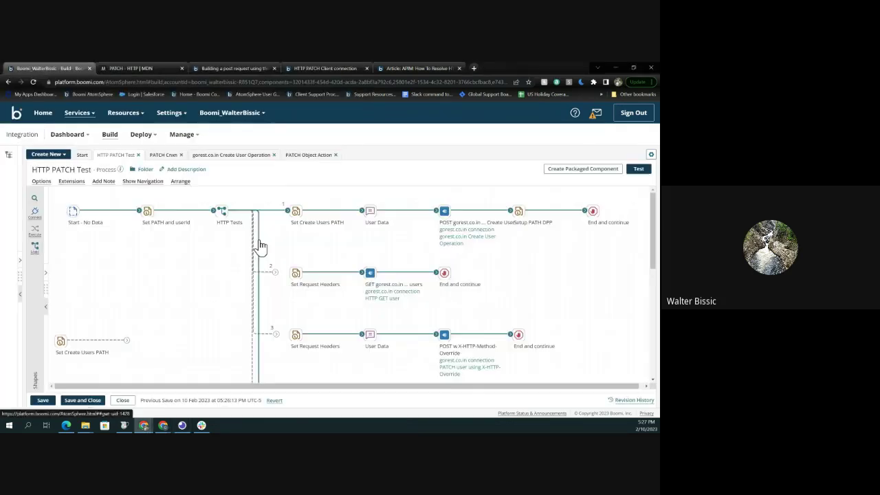
scroll(260, 246, "down", 5)
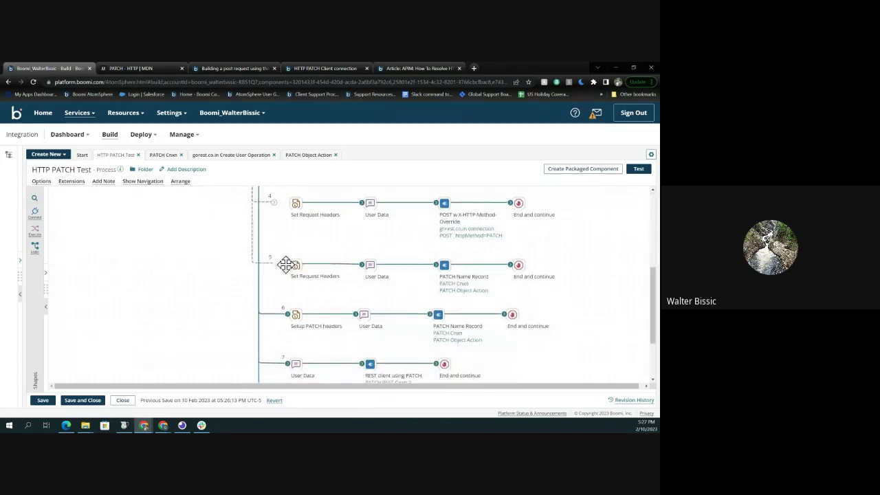
left_click(42, 401)
Check the properties listed in the Setup PATCH headers shape on branch 6, and rerun the process test on WB-Desktop.
left_click(315, 322)
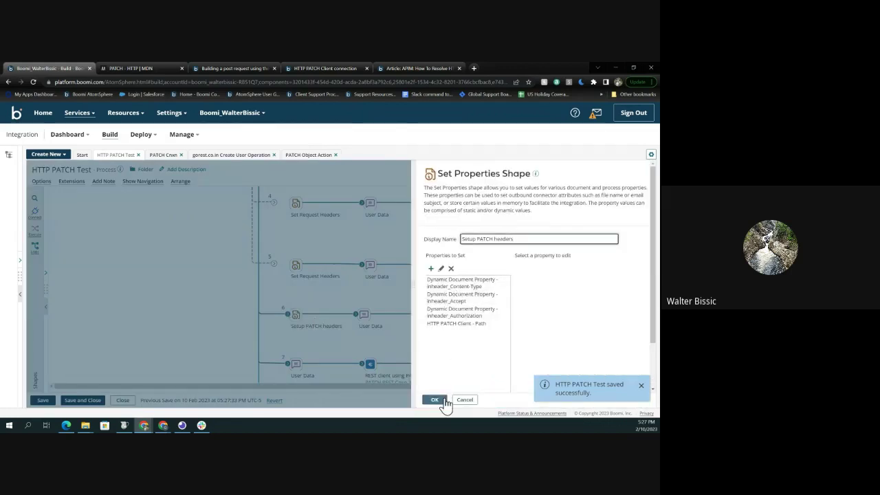
left_click(435, 401)
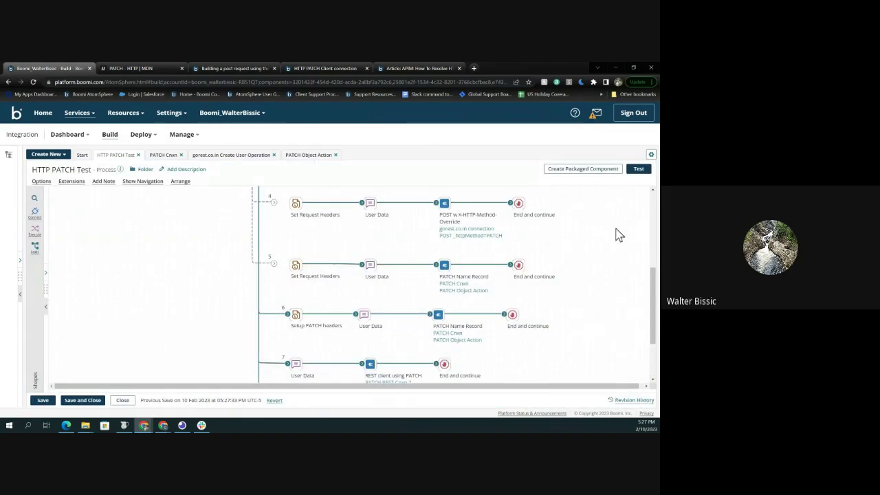
left_click(639, 168)
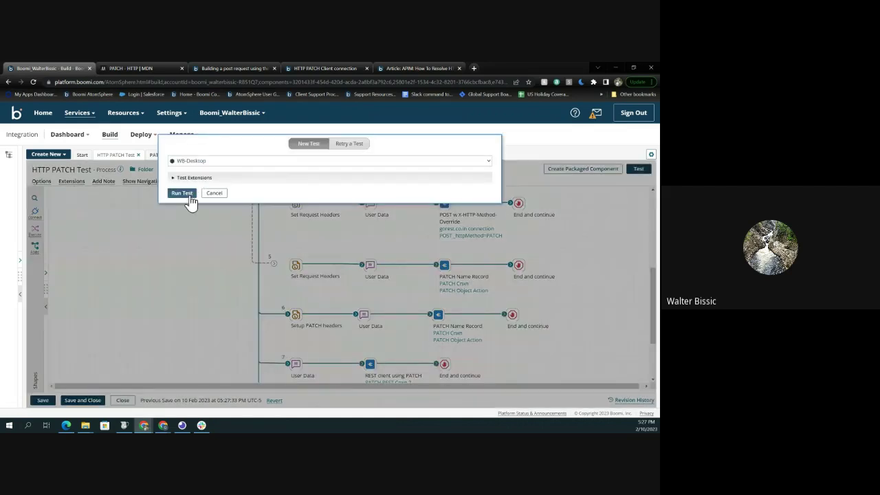
left_click(189, 196)
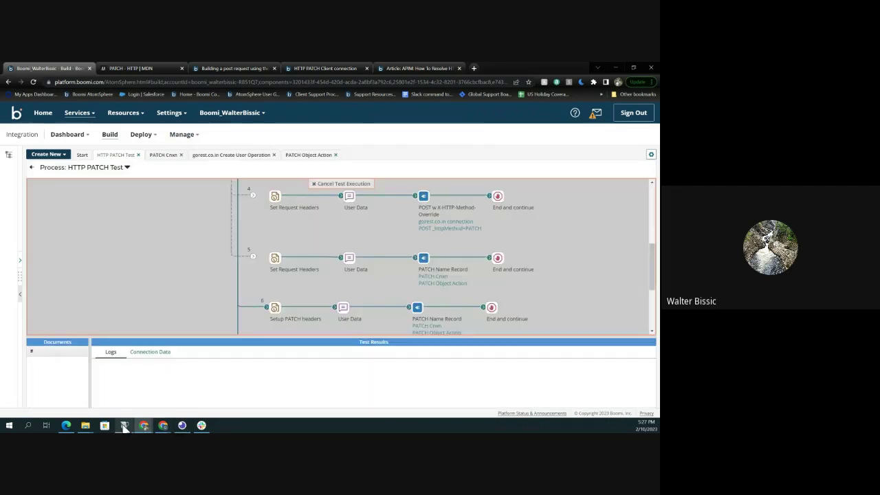
Switch to Charles and compare the new POST request with the first new PATCH request, examining the PATCH Content-Type and Accept headers.
left_click(124, 426)
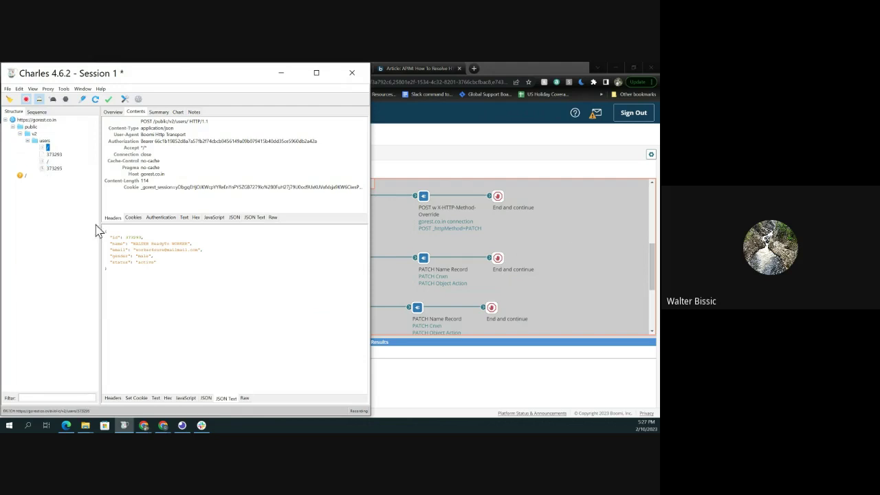
left_click(51, 169)
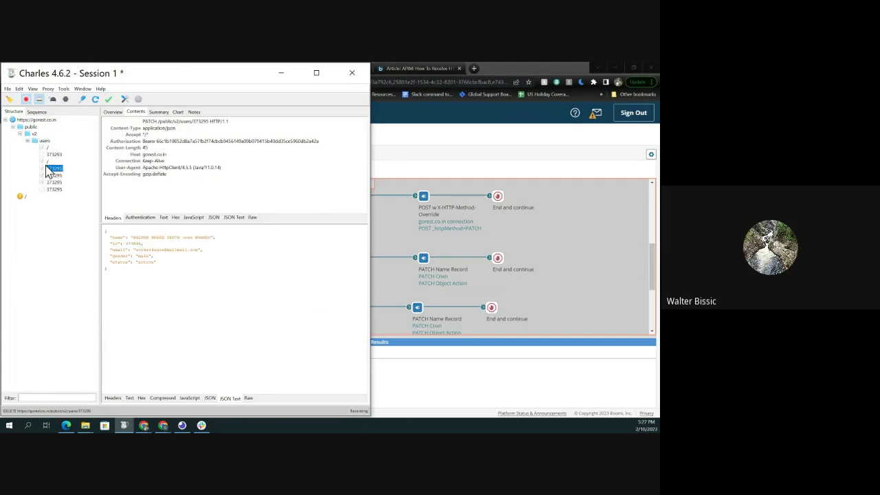
left_click(50, 161)
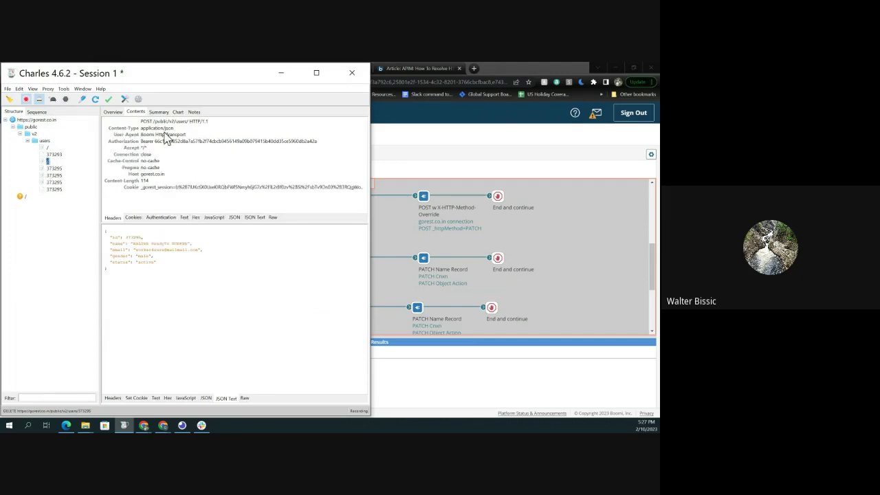
left_click(51, 169)
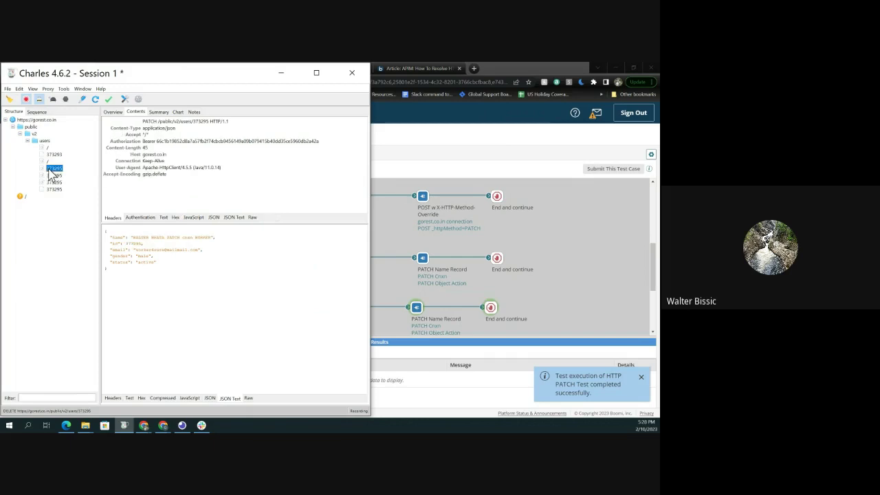
left_click(158, 129)
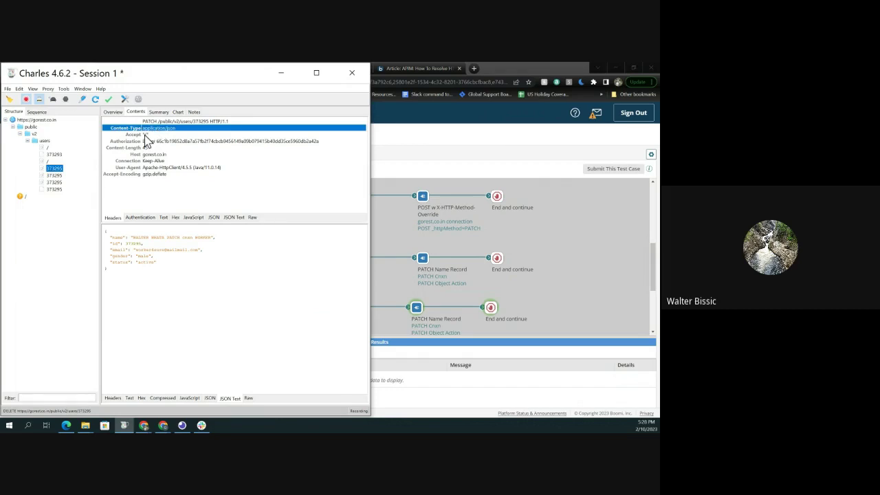
left_click(146, 135)
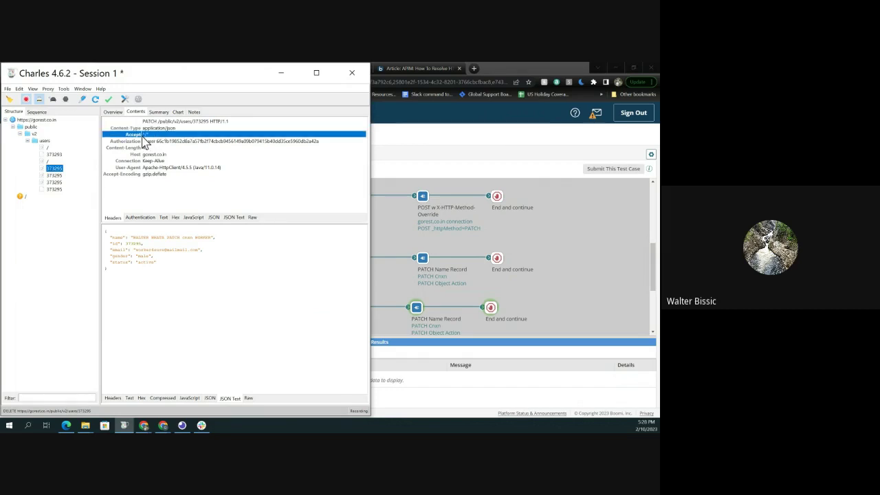
Examine the successful PATCH request's Authorization header and JSON body, and compare its path and headers with the failed PATCH request.
left_click(145, 142)
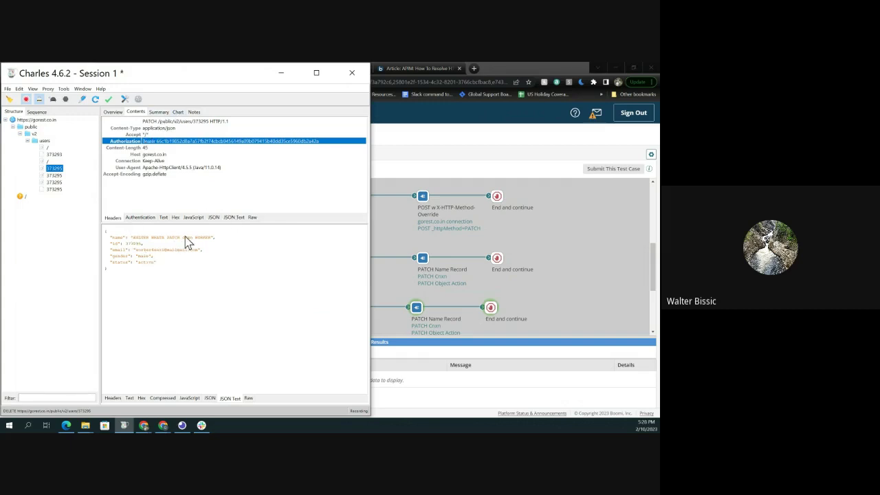
left_click(235, 218)
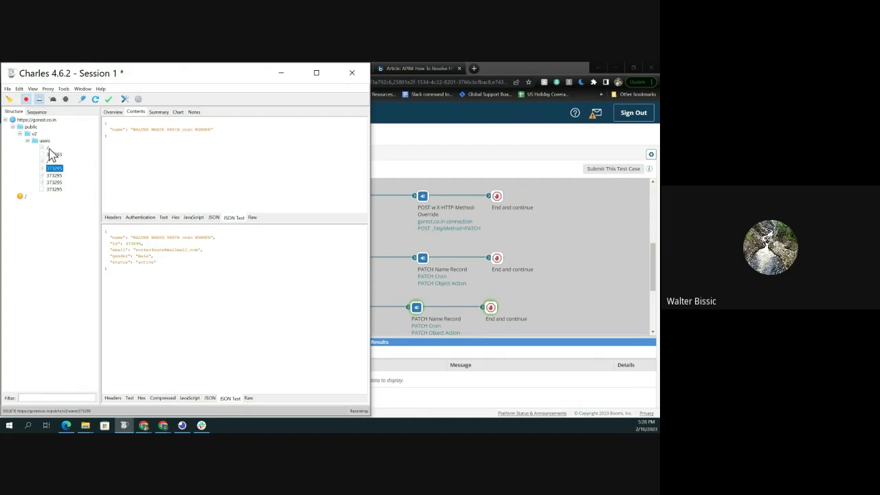
left_click(25, 197)
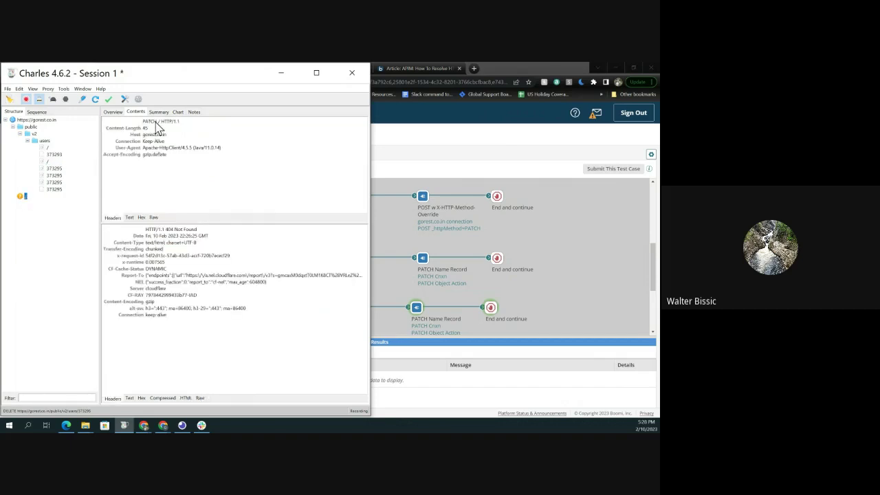
left_click(53, 169)
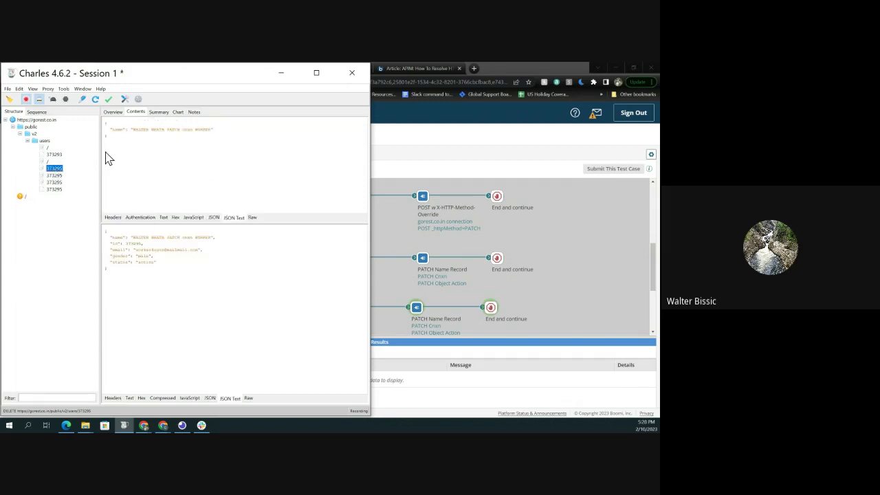
left_click(113, 217)
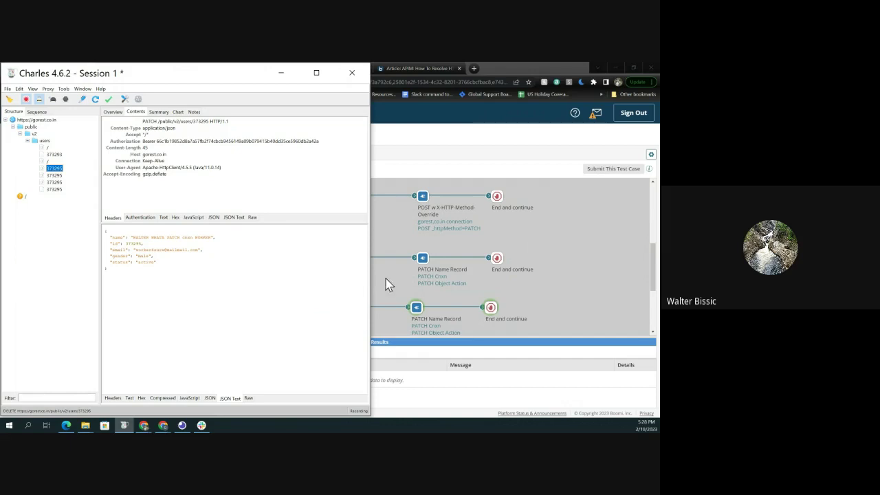
Switch to Chrome and review the Boomiverse article on resolving HTTP 405 with the X-HTTP-Method-Override header, focusing on its Cause and Resolution sections.
left_click(594, 249)
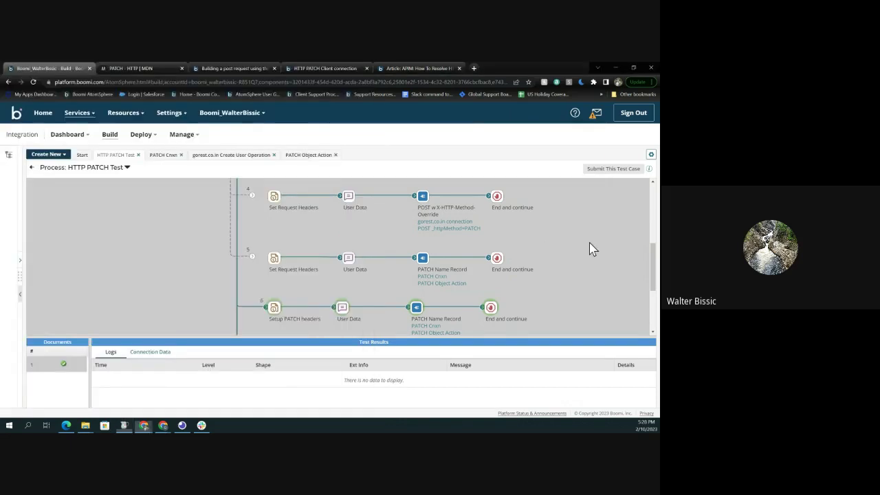
left_click(412, 68)
left_click(347, 69)
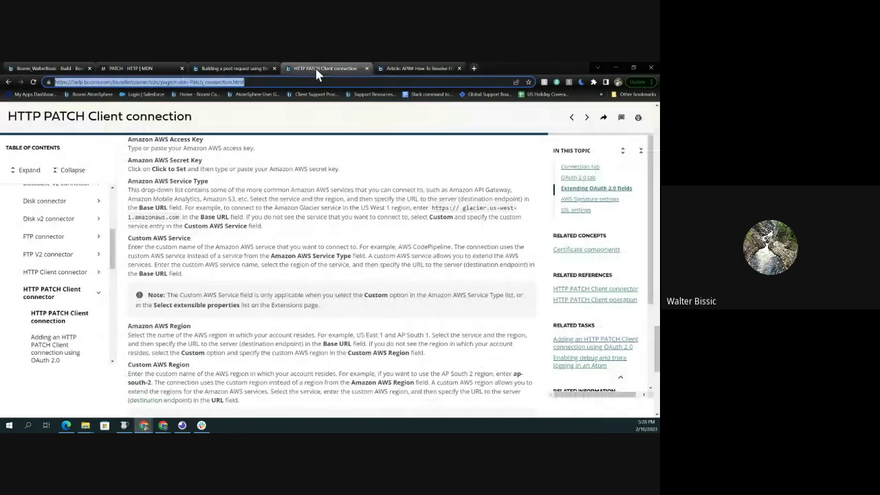
left_click(431, 68)
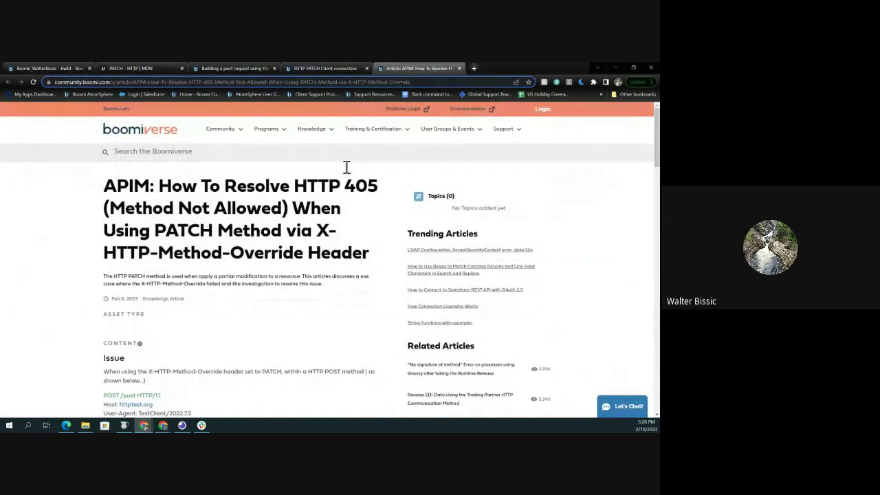
scroll(321, 261, "down", 4)
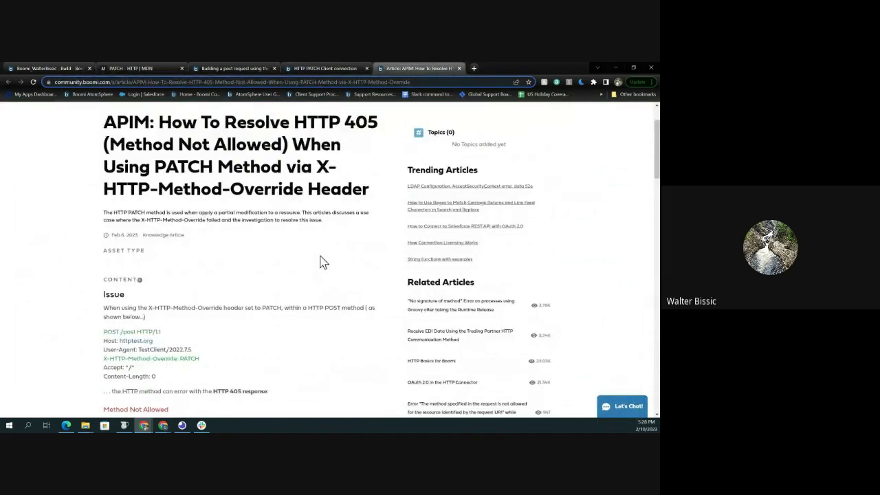
scroll(268, 179, "down", 15)
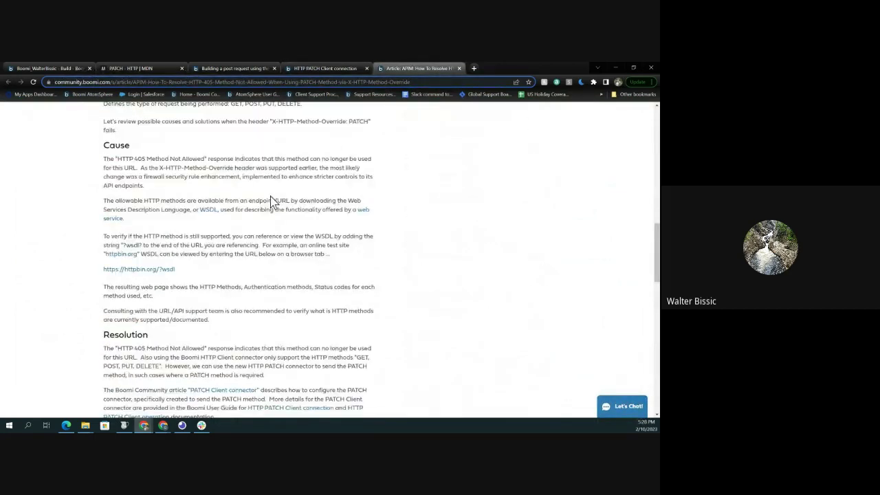
scroll(282, 223, "down", 3)
scroll(275, 206, "up", 6)
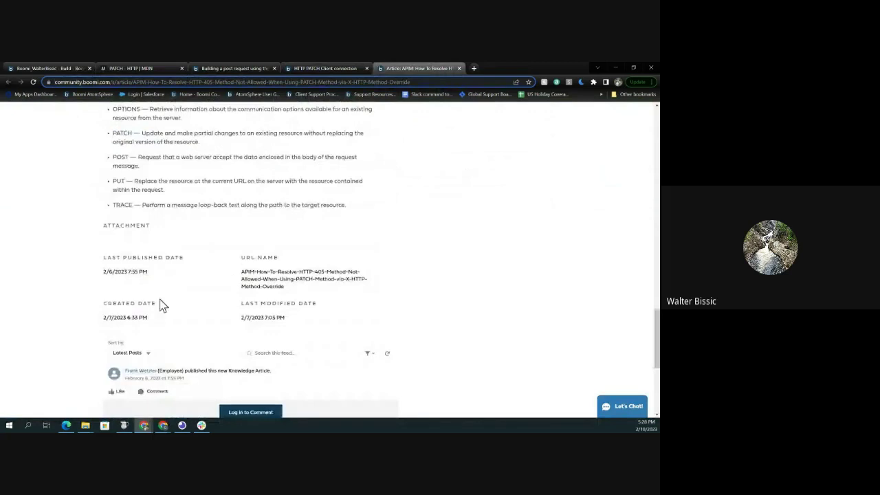
scroll(165, 296, "up", 3)
scroll(169, 285, "up", 2)
scroll(213, 202, "up", 3)
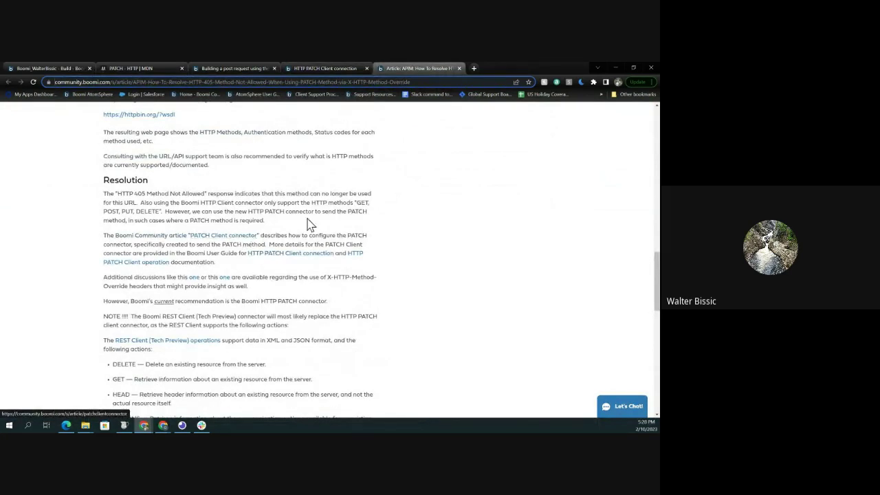
Open the linked PATCH Client connector article and read its guidance on authentication, Set Properties headers and the URL path.
left_click(241, 238)
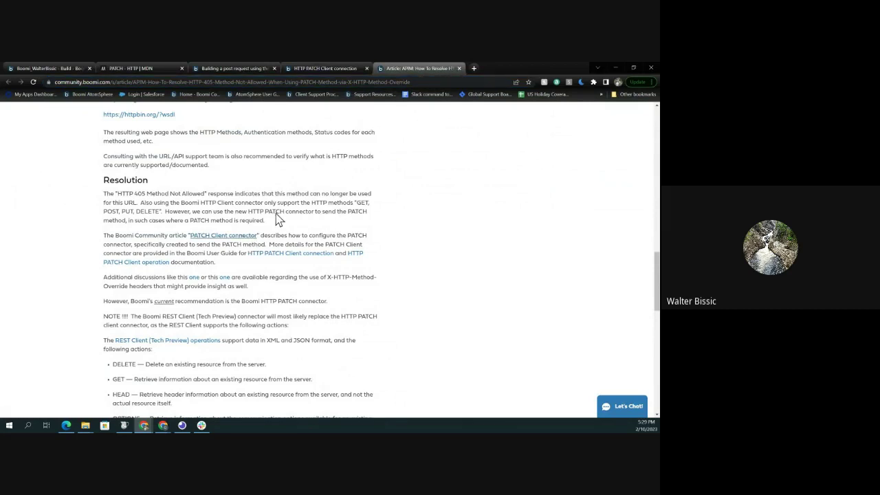
left_click(247, 241)
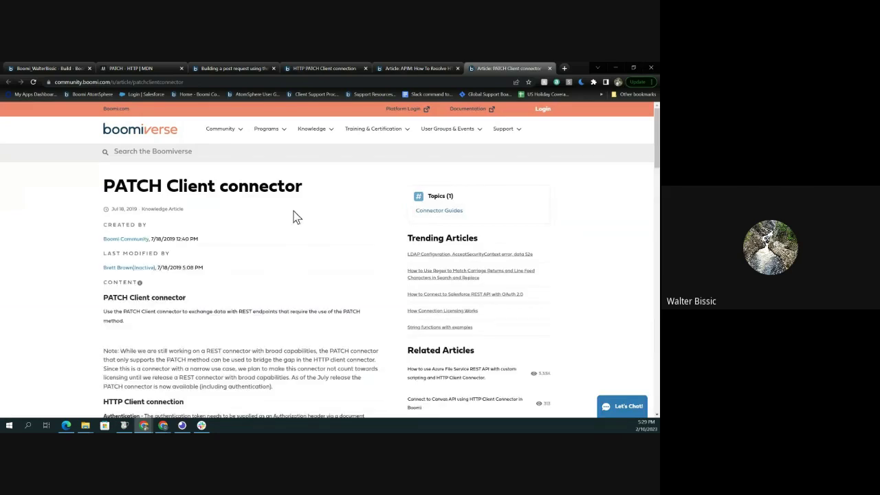
scroll(295, 194, "down", 10)
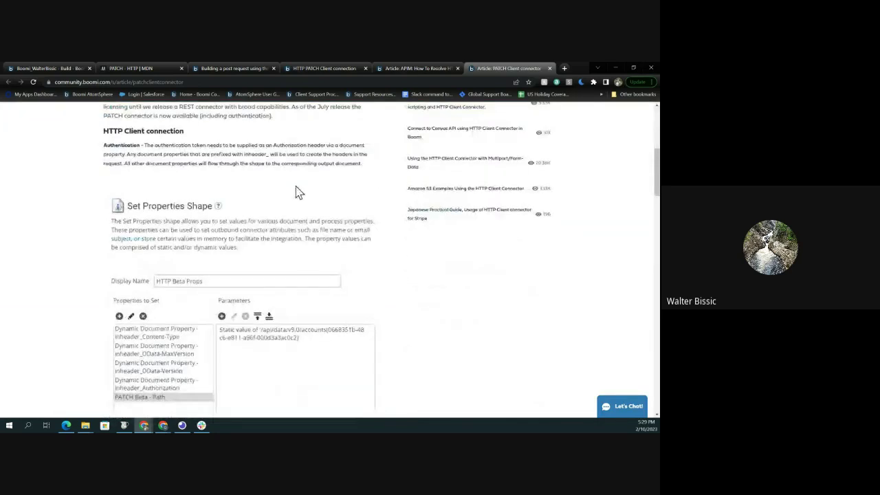
scroll(297, 191, "down", 3)
scroll(297, 191, "up", 3)
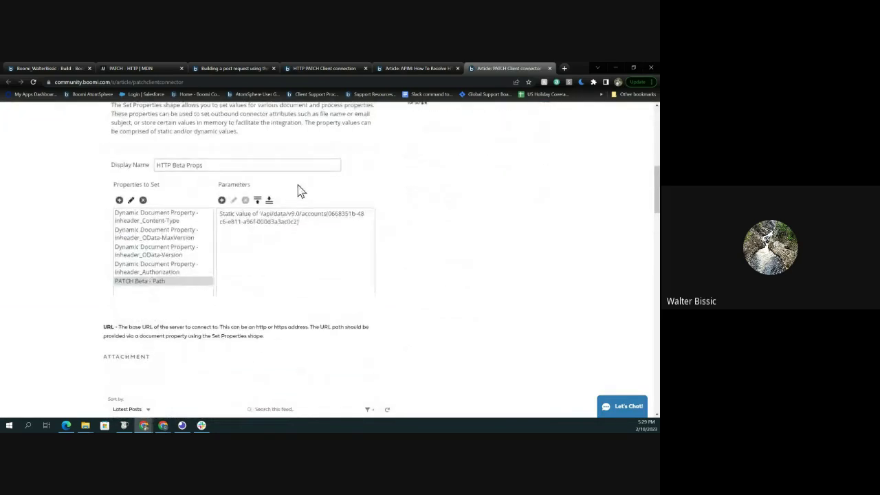